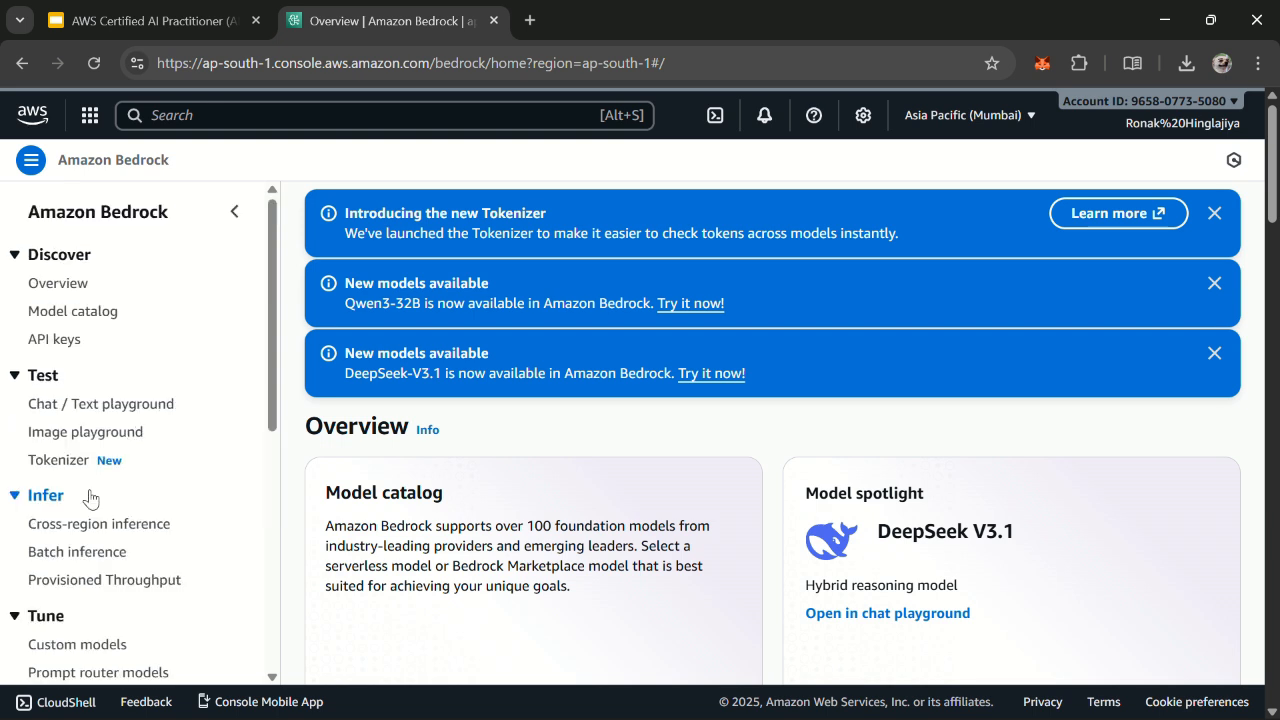
# Step: Open the Chat / Text playground, keep it in Chat mode, and bring up the model selection
pyautogui.click(101, 407)
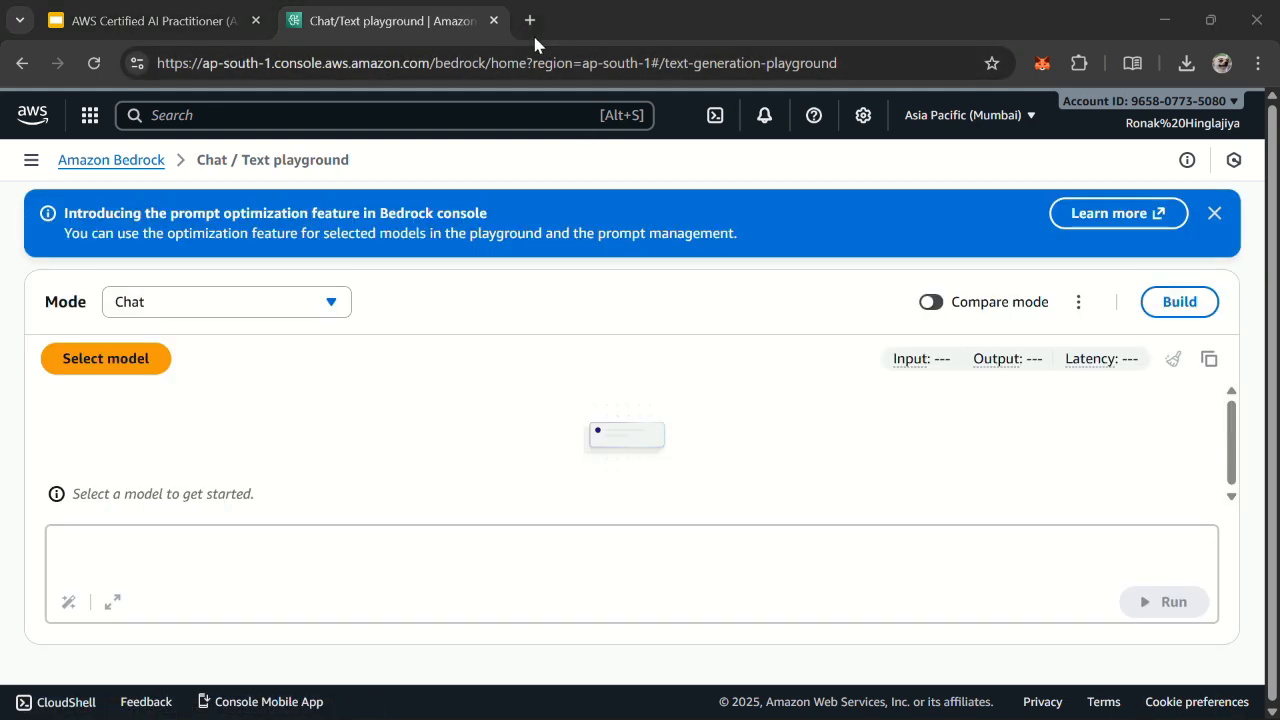
pyautogui.click(193, 313)
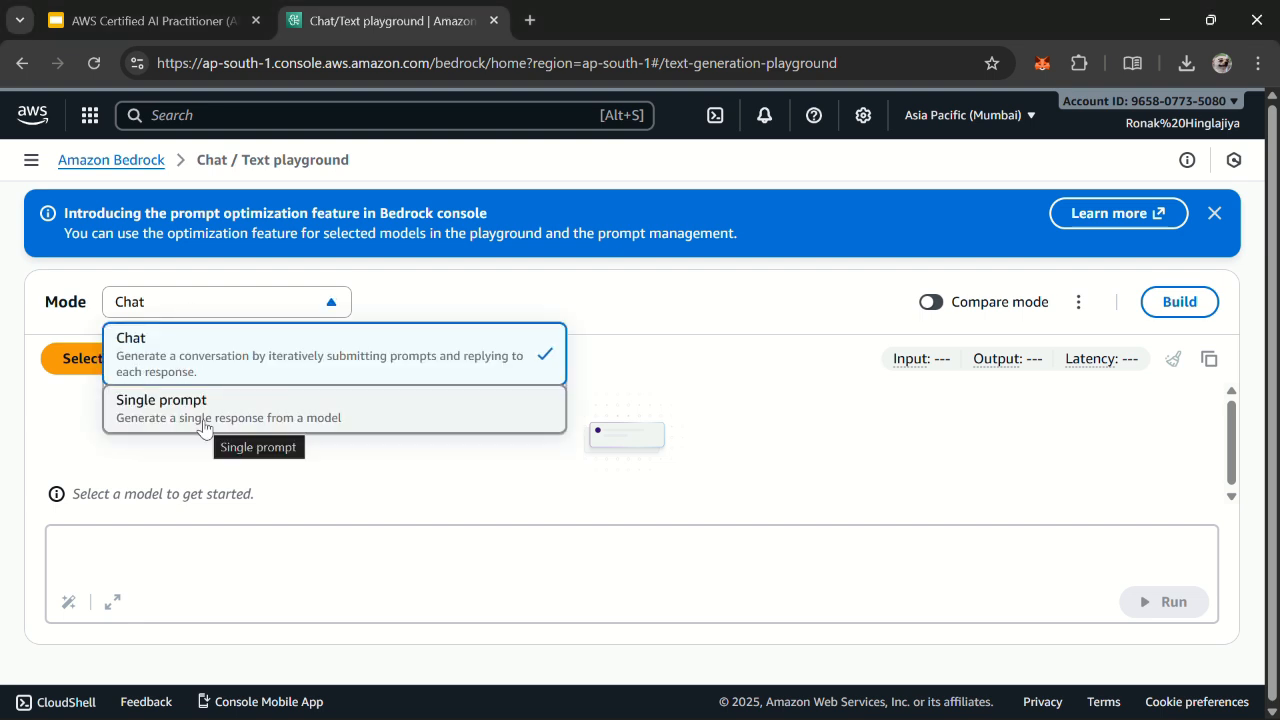
pyautogui.click(166, 369)
pyautogui.click(88, 364)
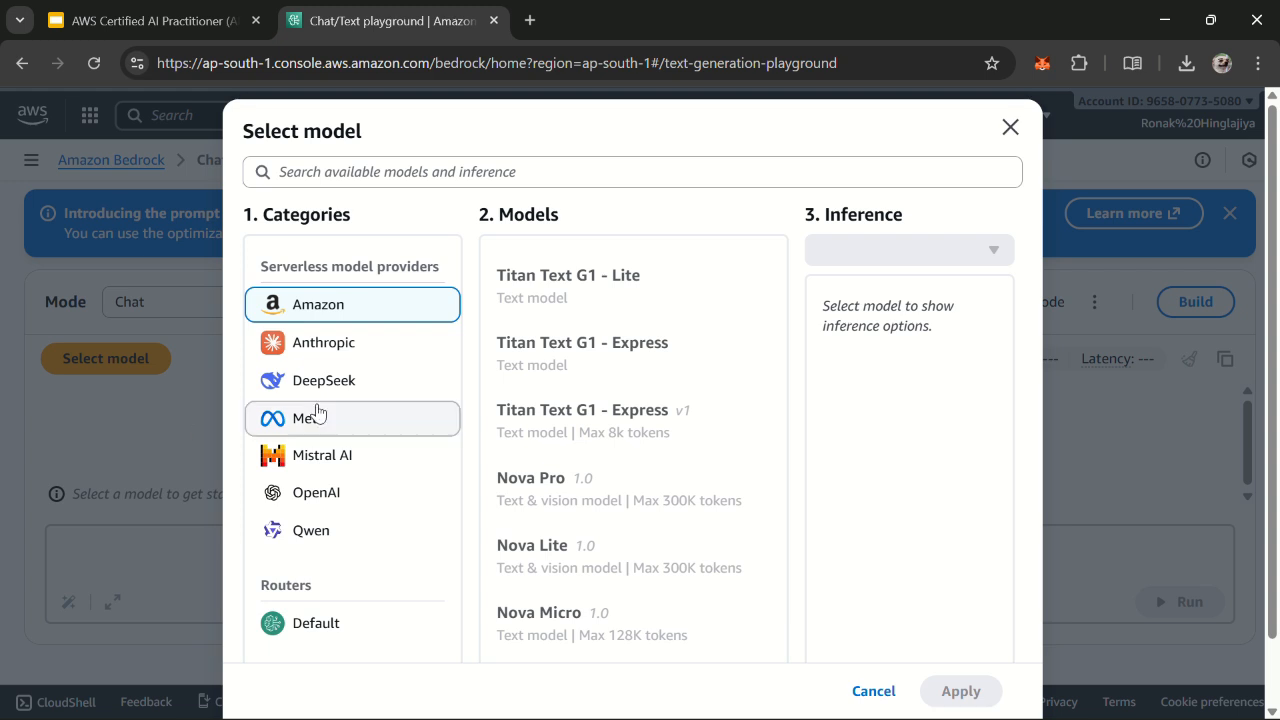
# Step: Browse the available models from Amazon, Anthropic, Mistral AI, OpenAI, Qwen, Meta and DeepSeek
pyautogui.scroll(-1, 470, 368)
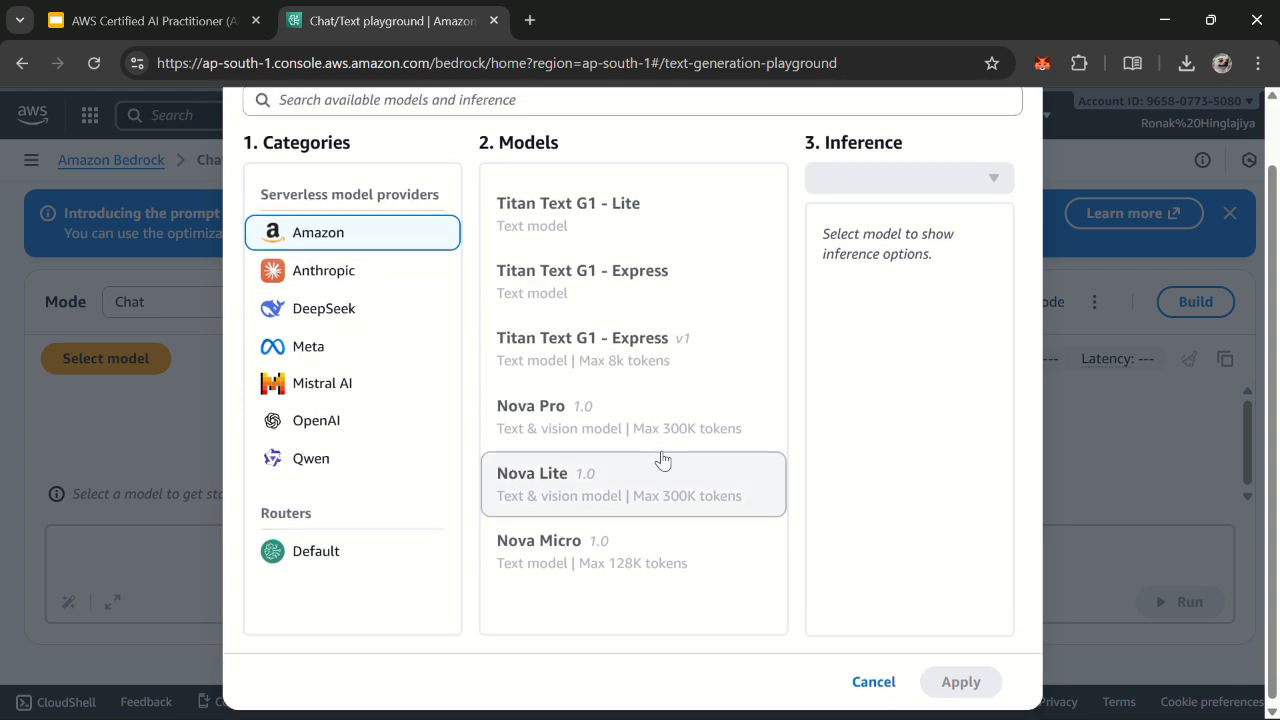
pyautogui.scroll(1, 183, 386)
pyautogui.click(320, 345)
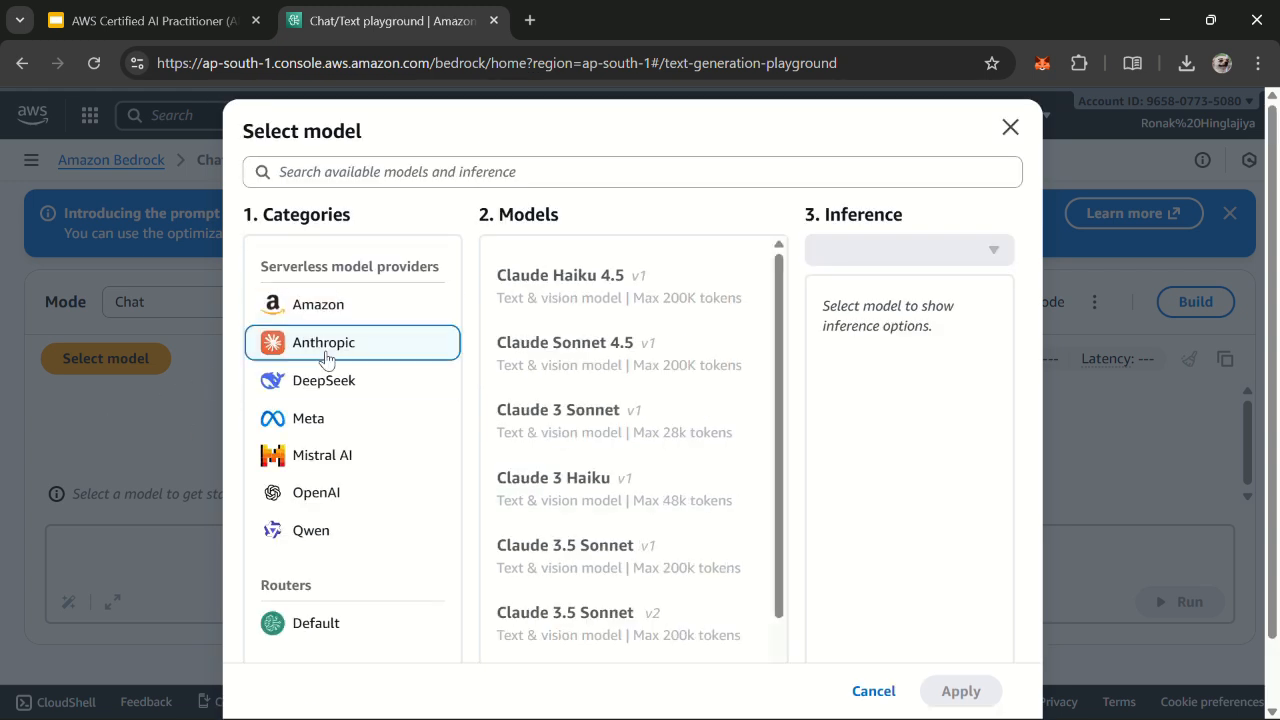
pyautogui.click(330, 313)
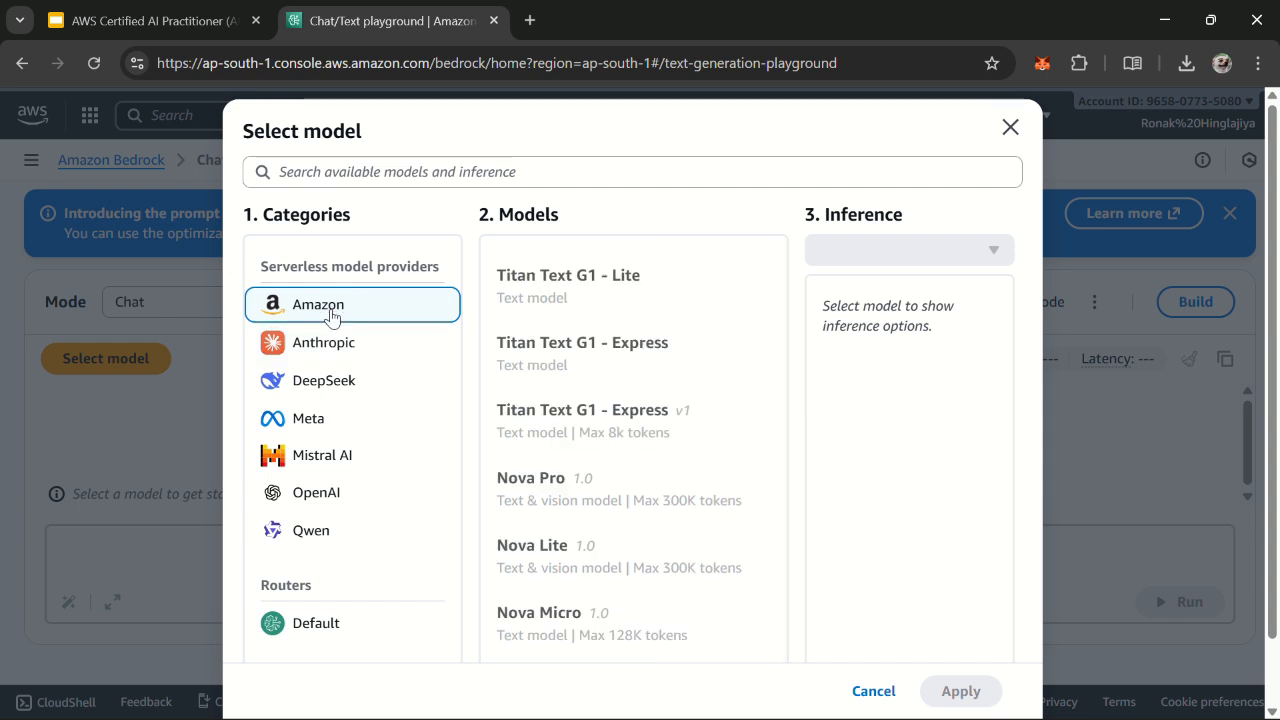
pyautogui.scroll(-1, 590, 345)
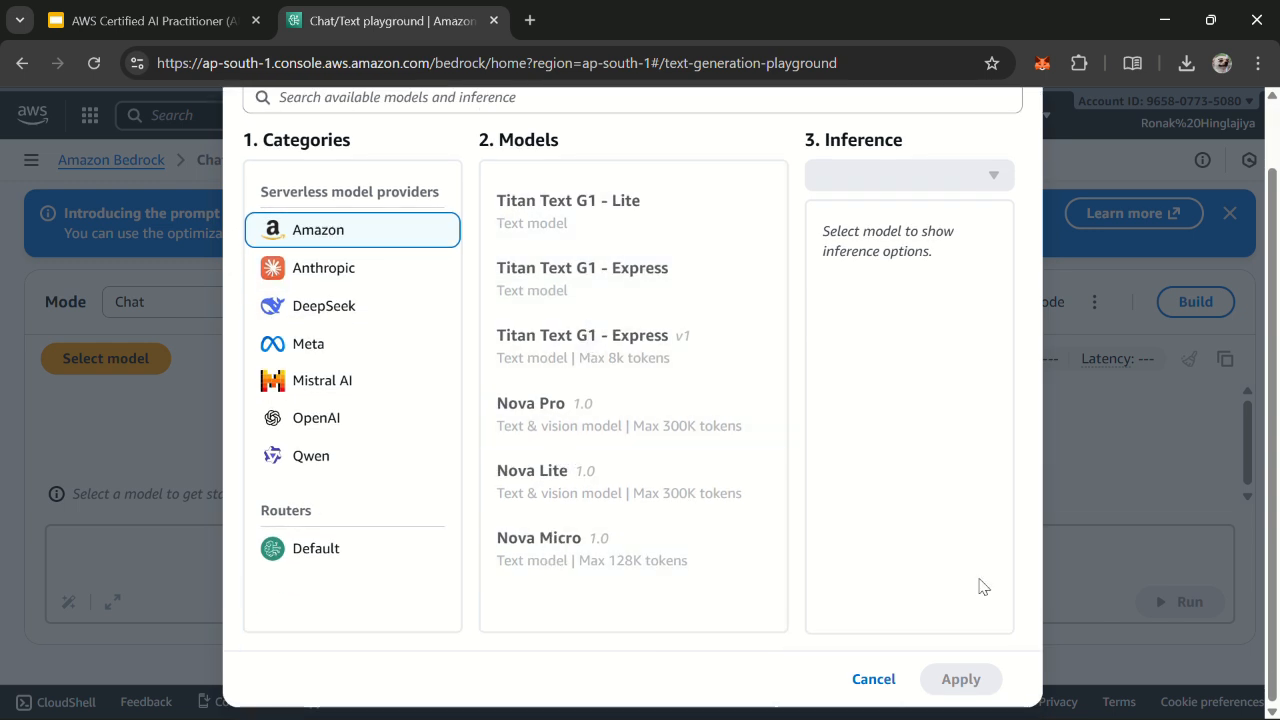
pyautogui.click(366, 391)
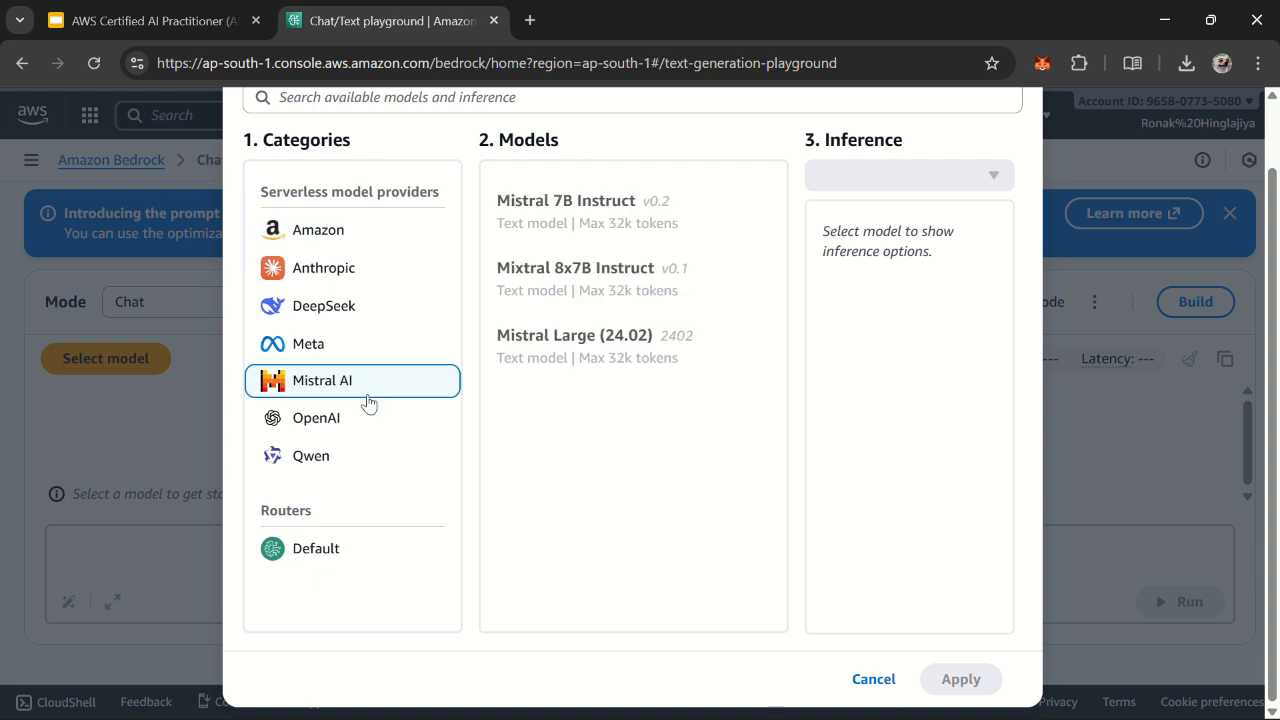
pyautogui.click(377, 428)
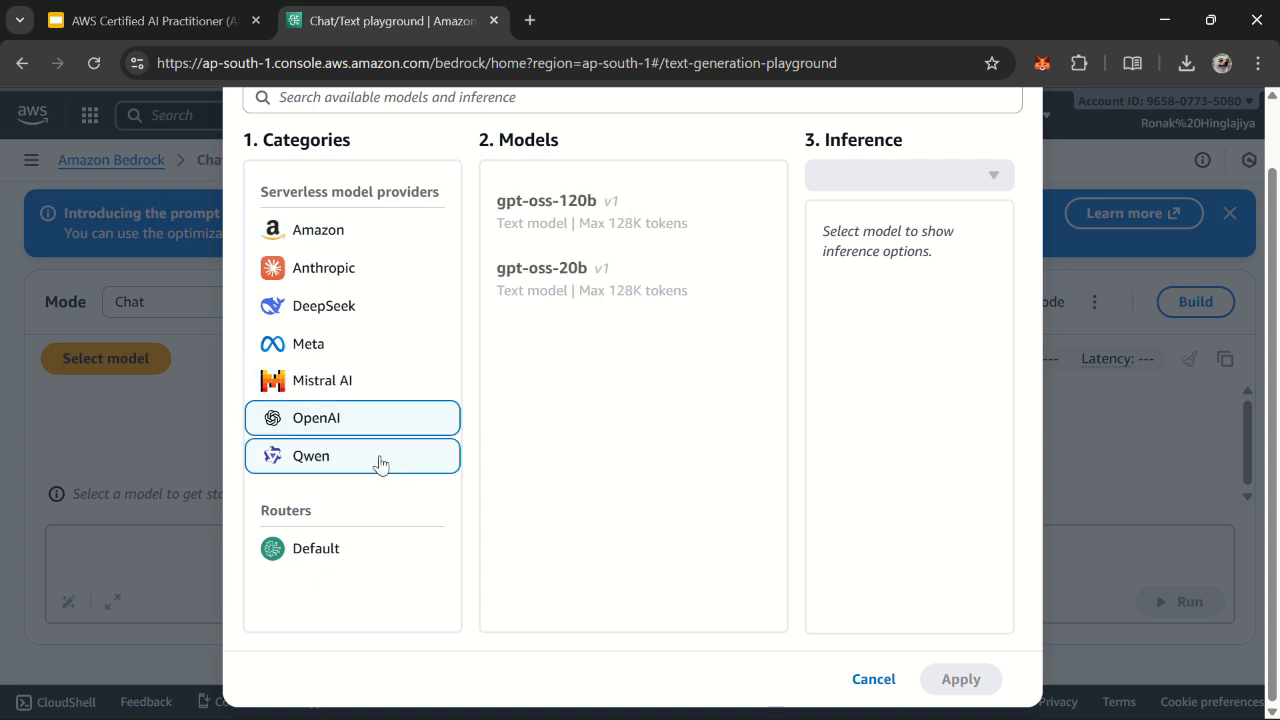
pyautogui.click(380, 458)
pyautogui.click(358, 348)
pyautogui.click(365, 380)
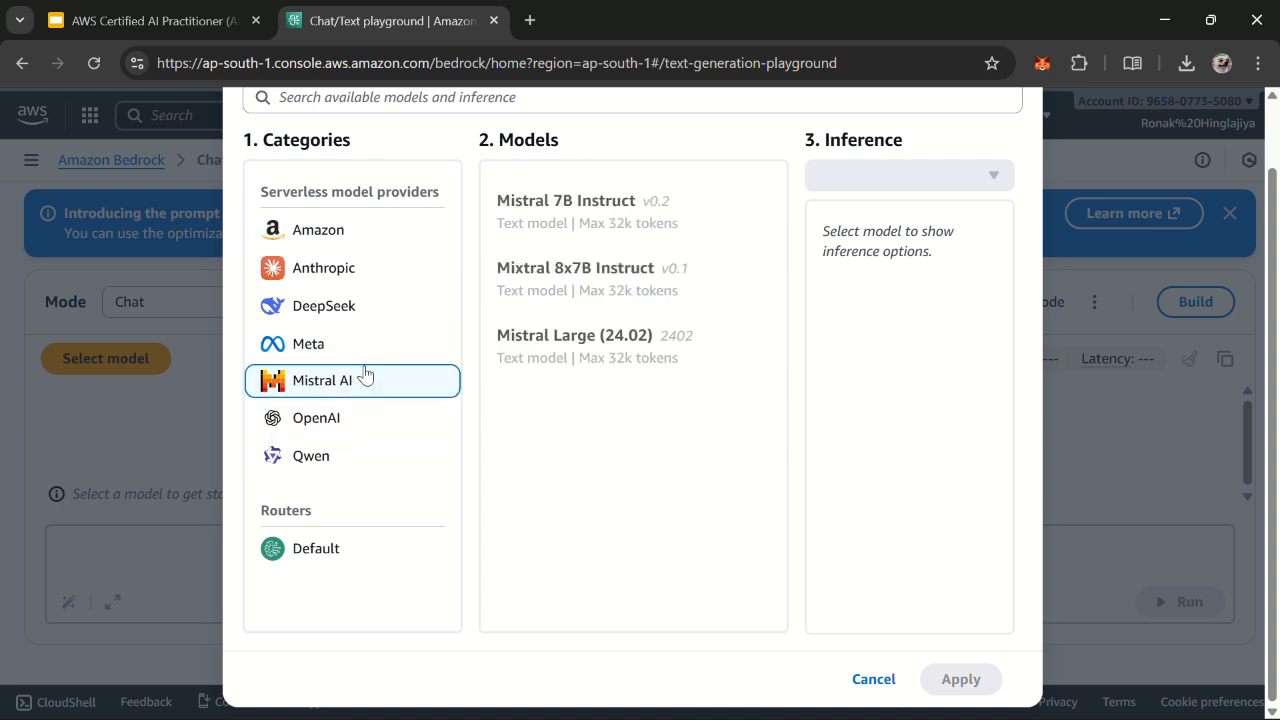
pyautogui.click(366, 314)
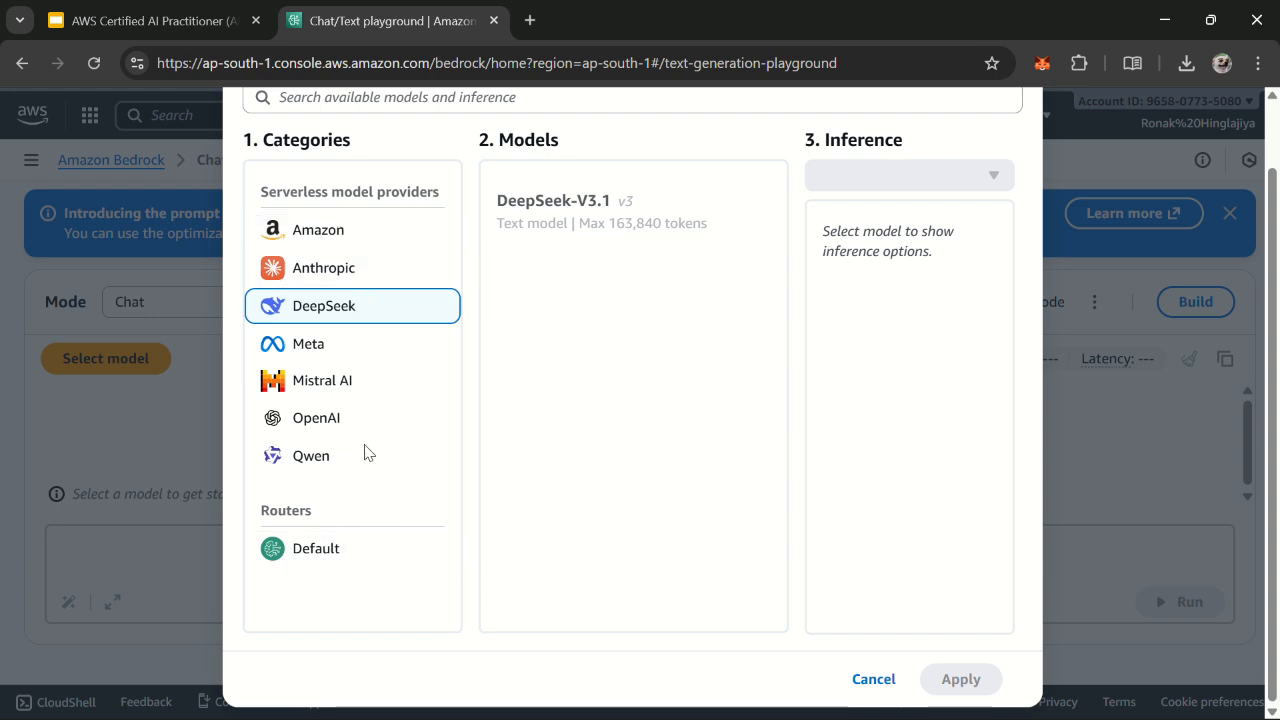
pyautogui.click(303, 272)
# Step: Load Amazon's Nova Micro 1.0 with the APAC Nova Micro inference profile into the playground
pyautogui.click(303, 232)
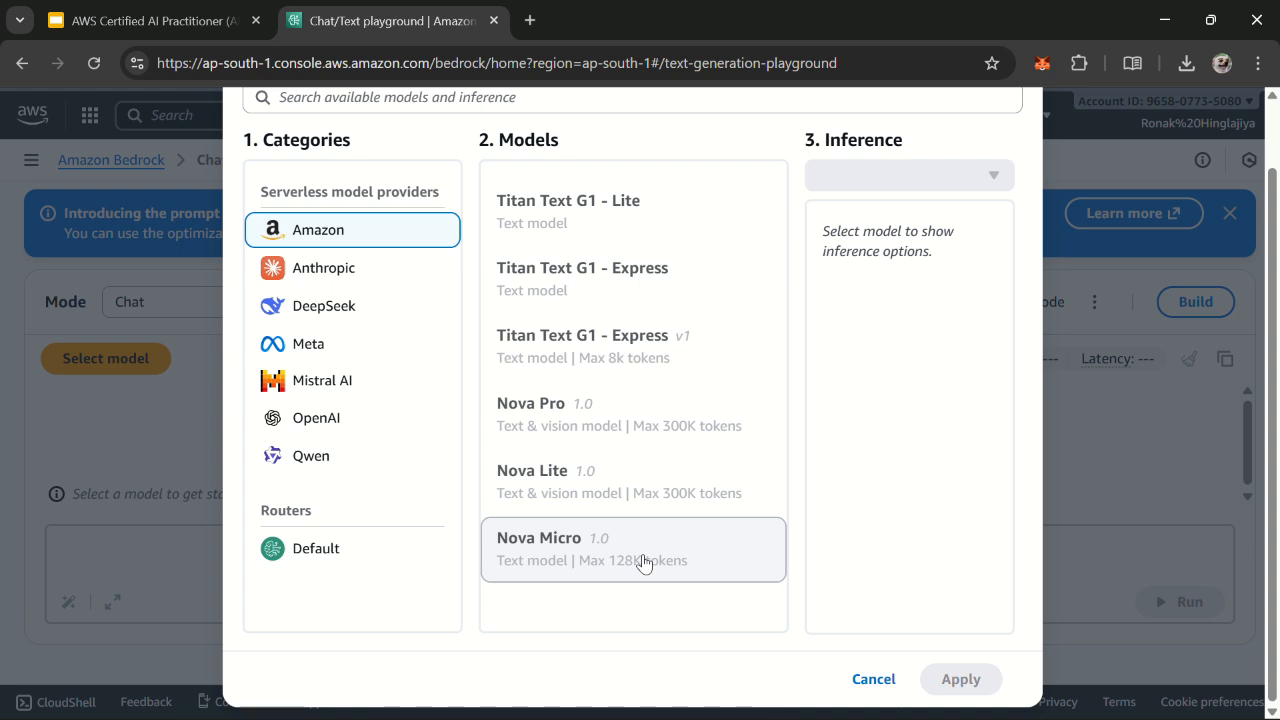
pyautogui.click(643, 562)
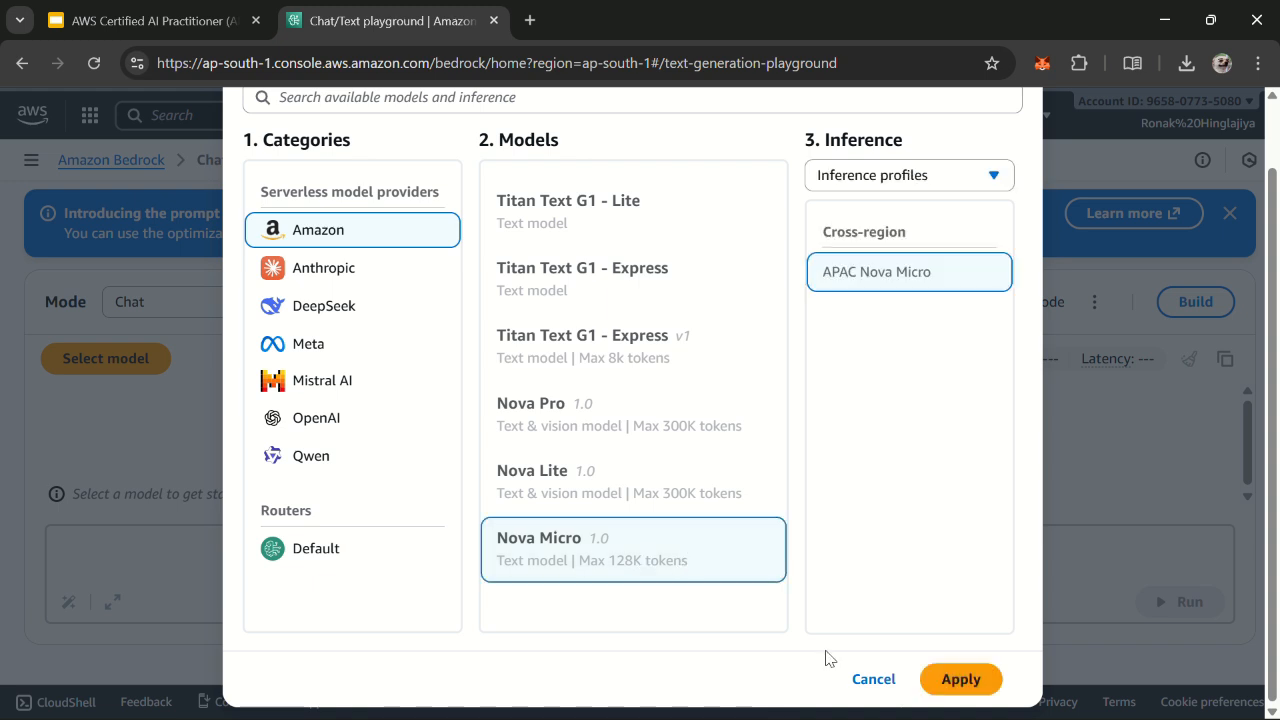
pyautogui.click(985, 692)
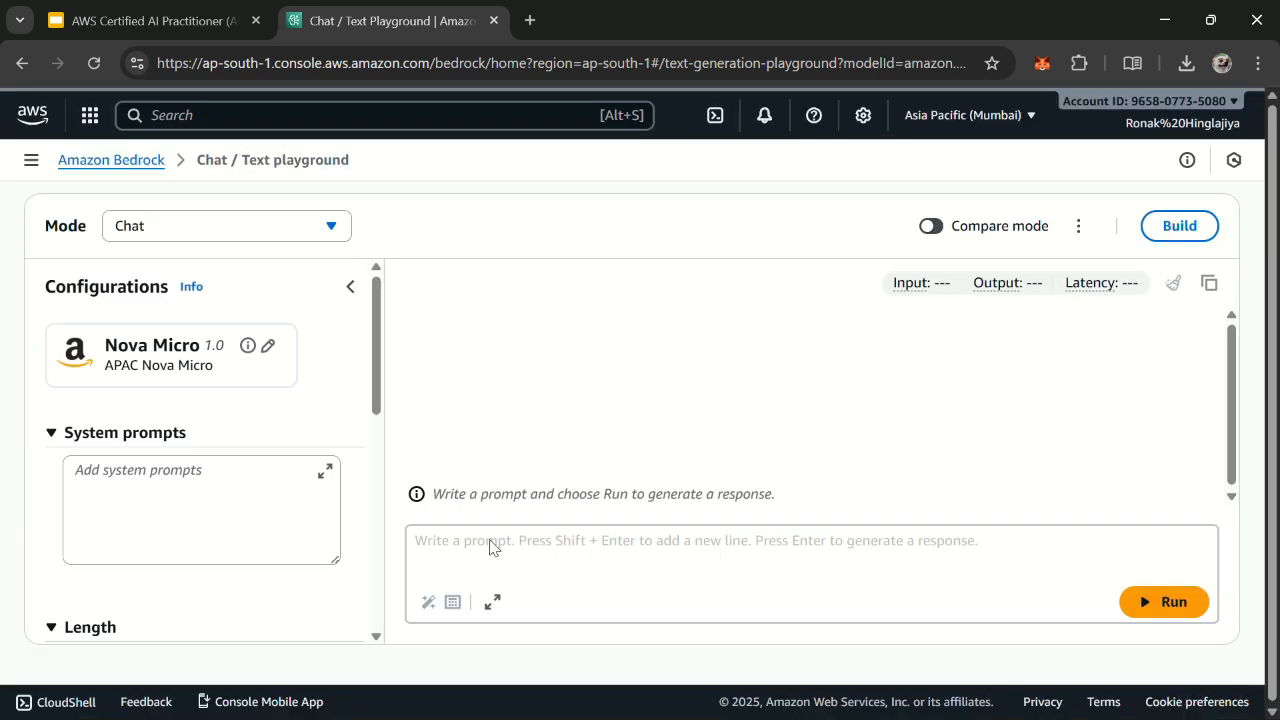
# Step: Set the maximum output tokens to 489 and check the guardrail options and other model configurations
pyautogui.scroll(-3, 323, 507)
pyautogui.scroll(-3, 335, 512)
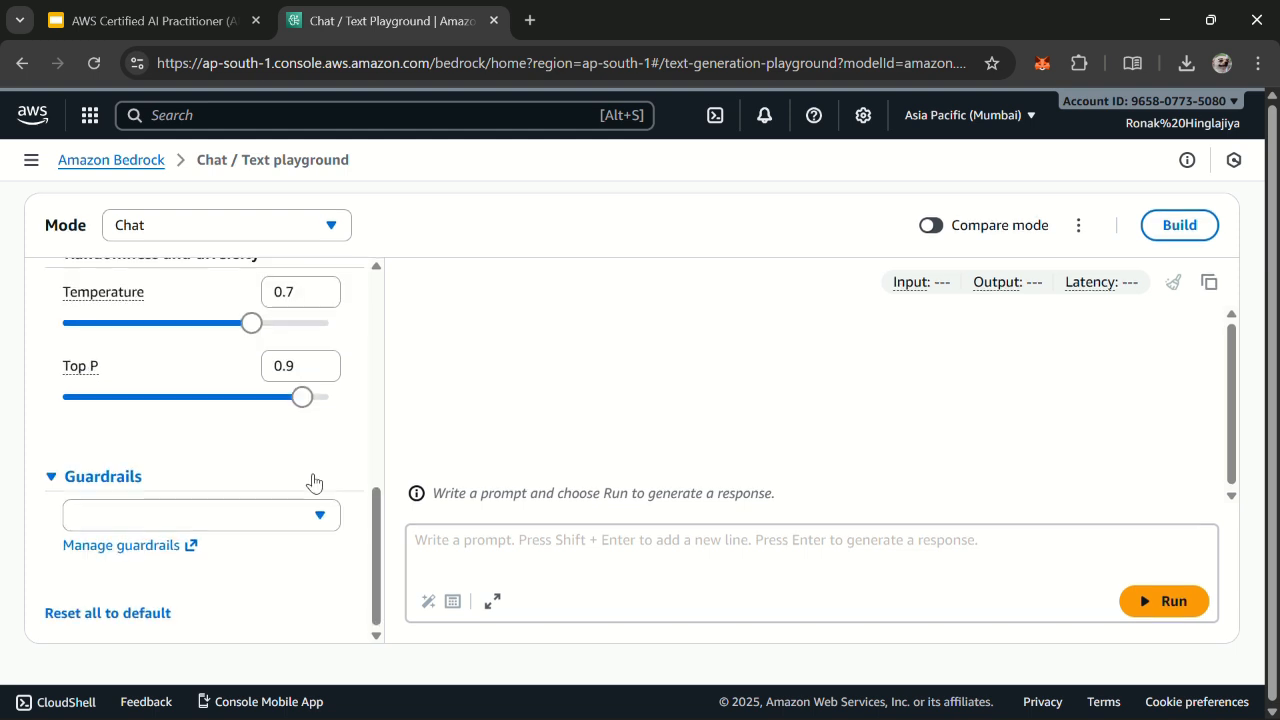
pyautogui.scroll(2, 314, 470)
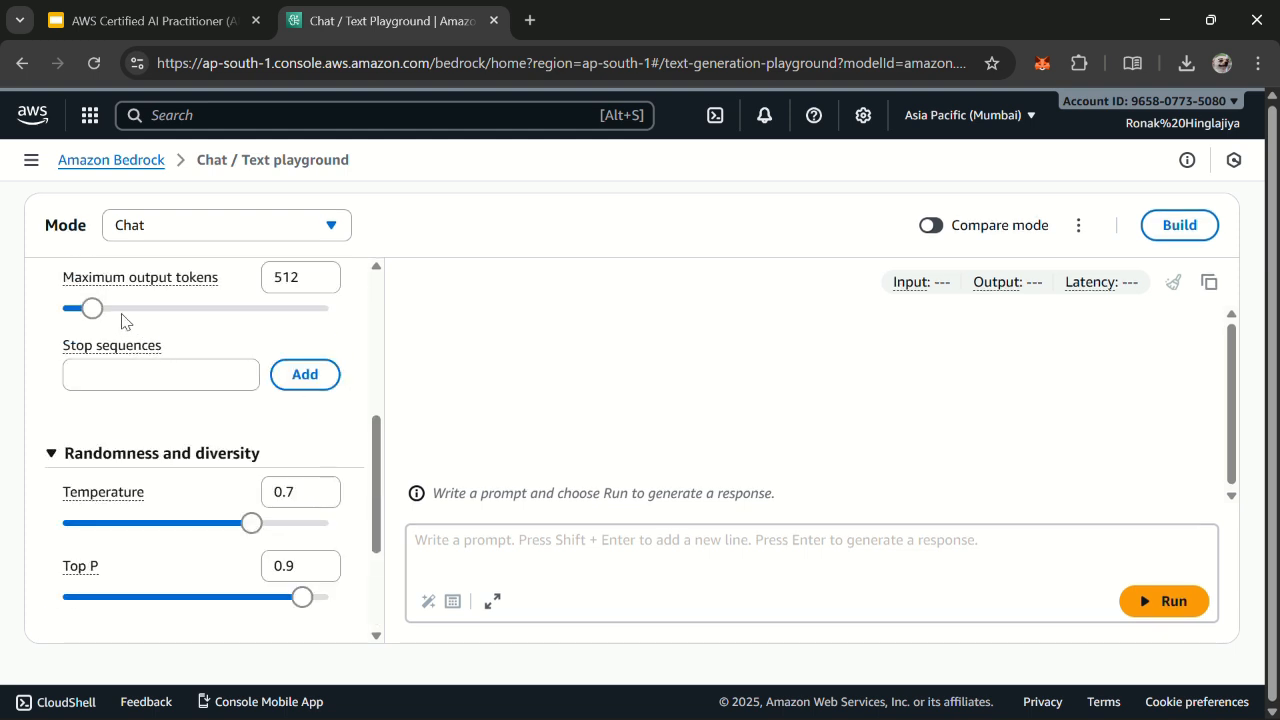
pyautogui.moveTo(90, 312)
pyautogui.mouseDown()
pyautogui.moveTo(326, 323)
pyautogui.moveTo(11, 289)
pyautogui.moveTo(100, 310)
pyautogui.moveTo(76, 316)
pyautogui.moveTo(94, 322)
pyautogui.mouseUp()
pyautogui.scroll(-3, 136, 436)
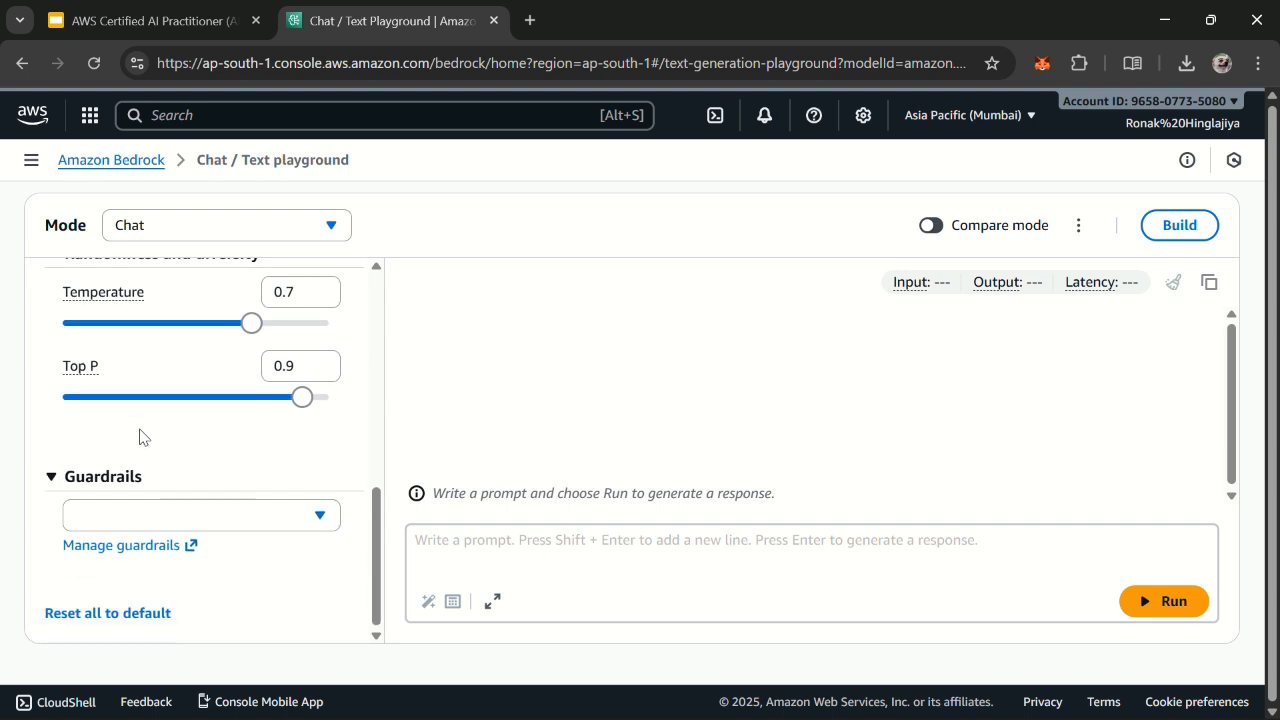
pyautogui.click(206, 508)
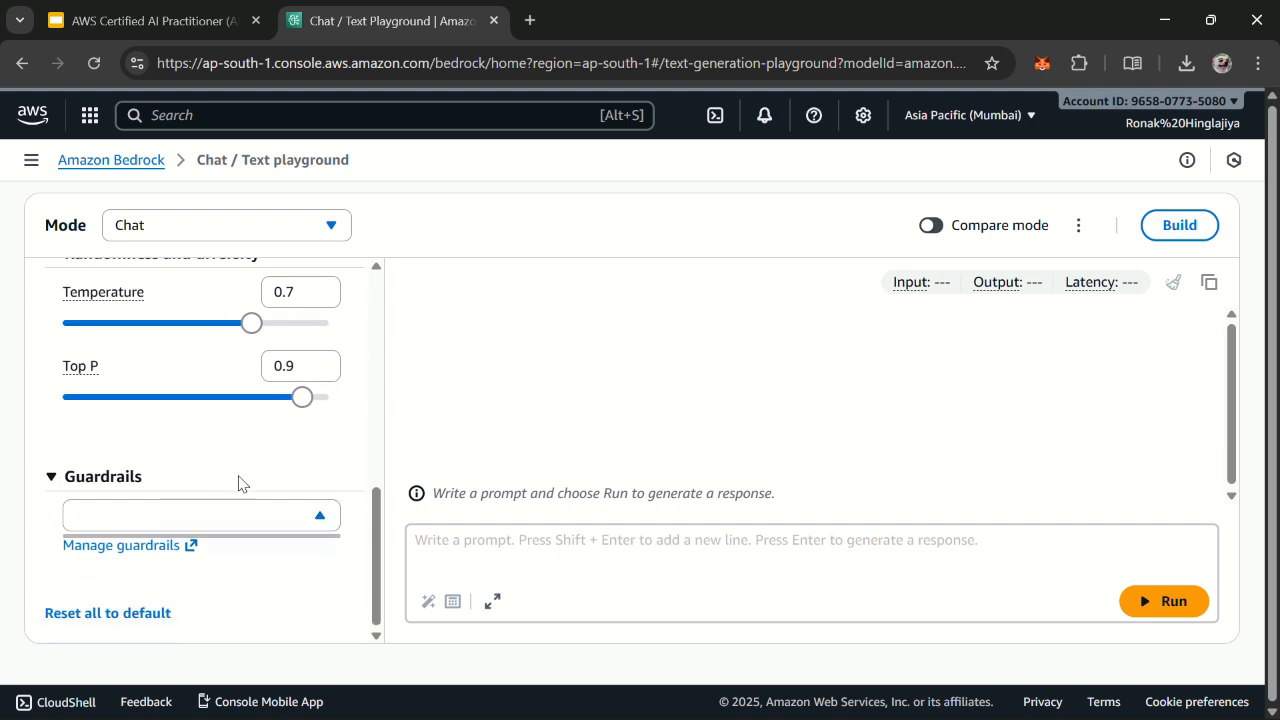
pyautogui.scroll(5, 238, 484)
pyautogui.scroll(-2, 226, 460)
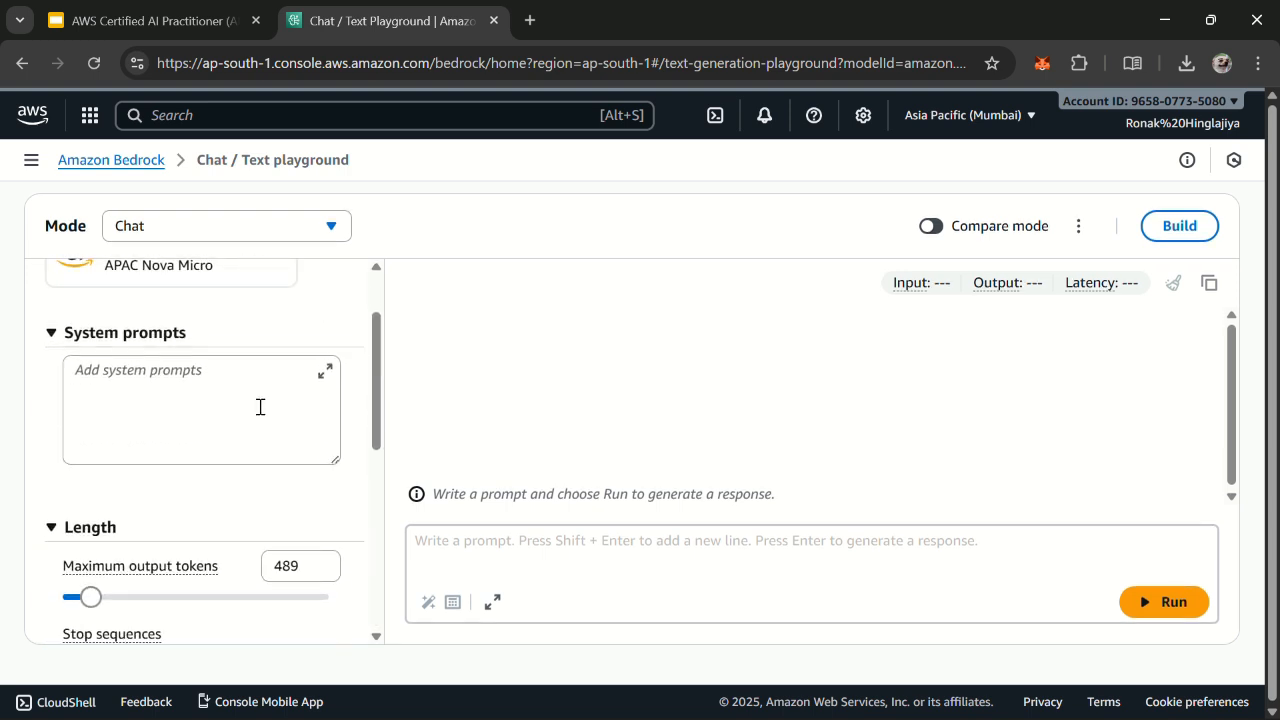
pyautogui.scroll(-5, 240, 430)
# Step: Run the prompt "what is AWS?" and read through the generated response to its end
pyautogui.click(505, 530)
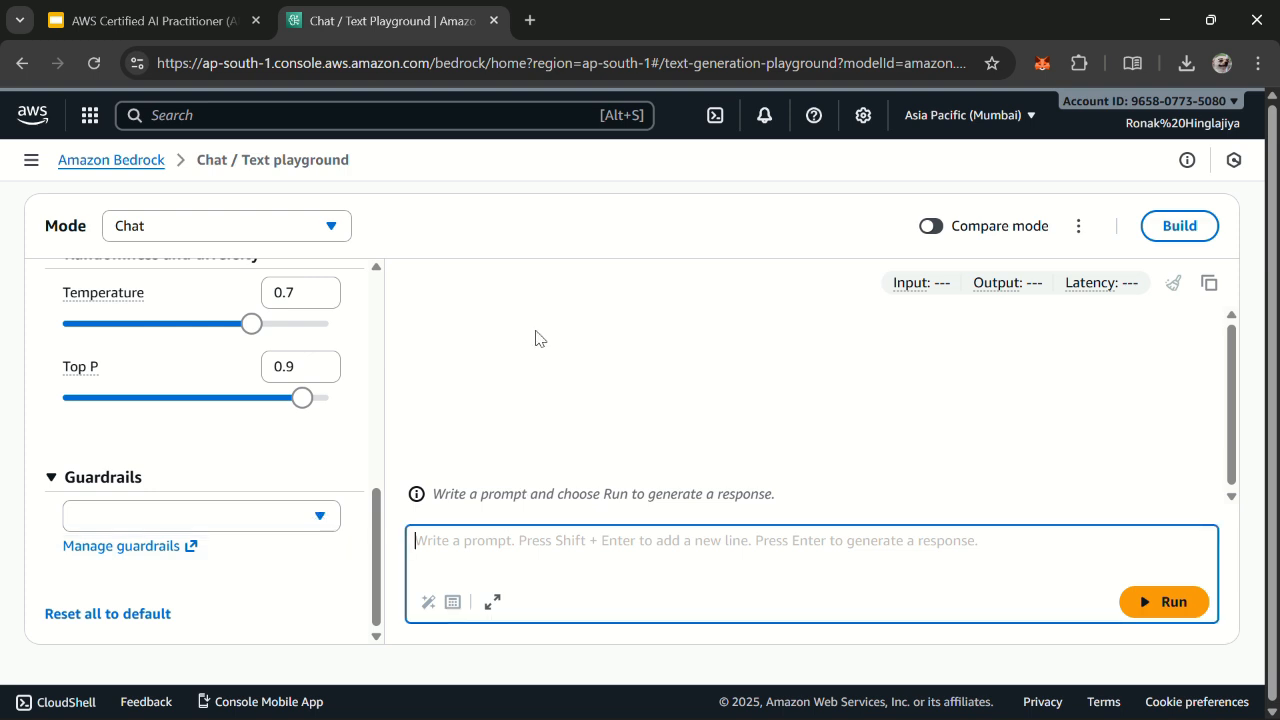
pyautogui.write('what is')
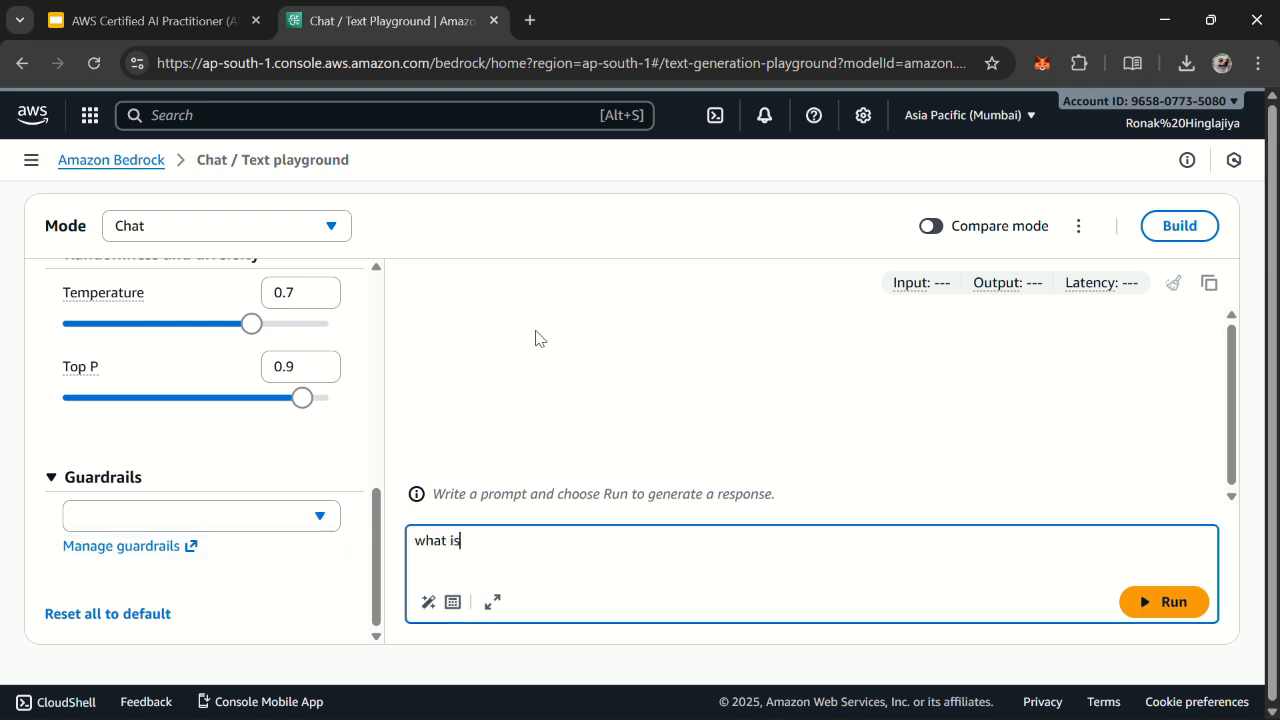
pyautogui.write(' AWS?')
pyautogui.click(1188, 607)
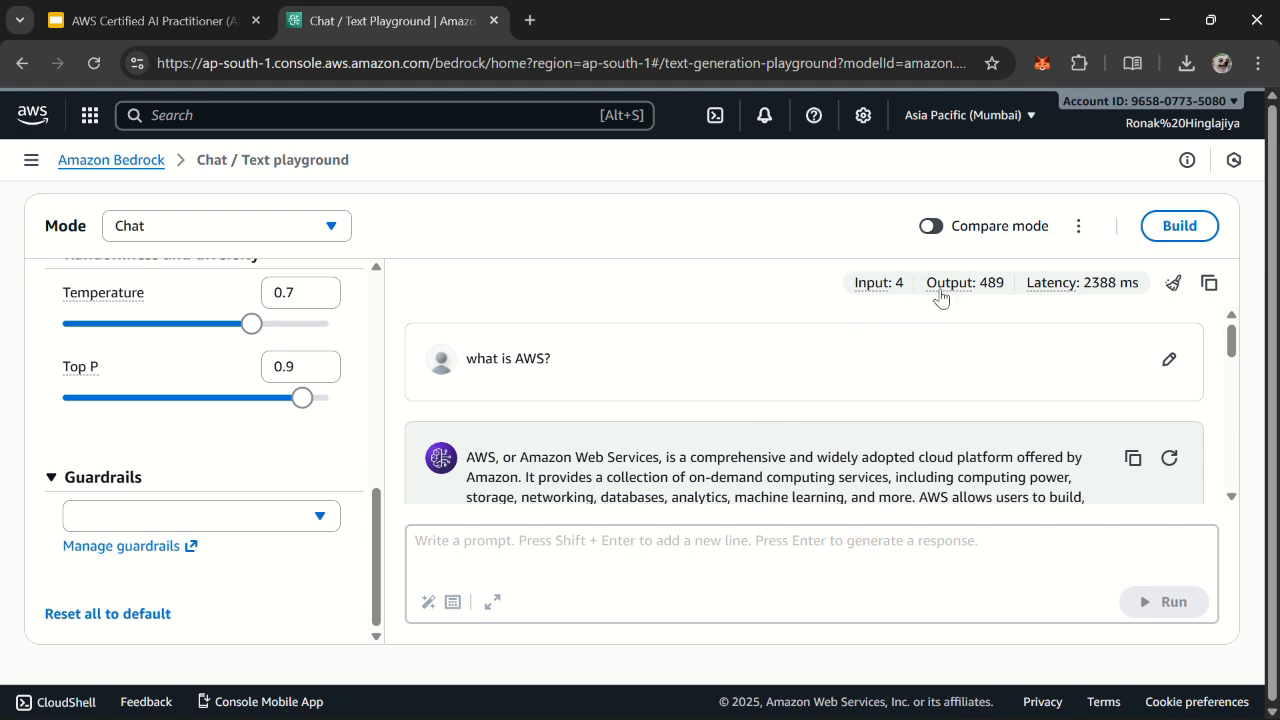
pyautogui.scroll(-10, 980, 371)
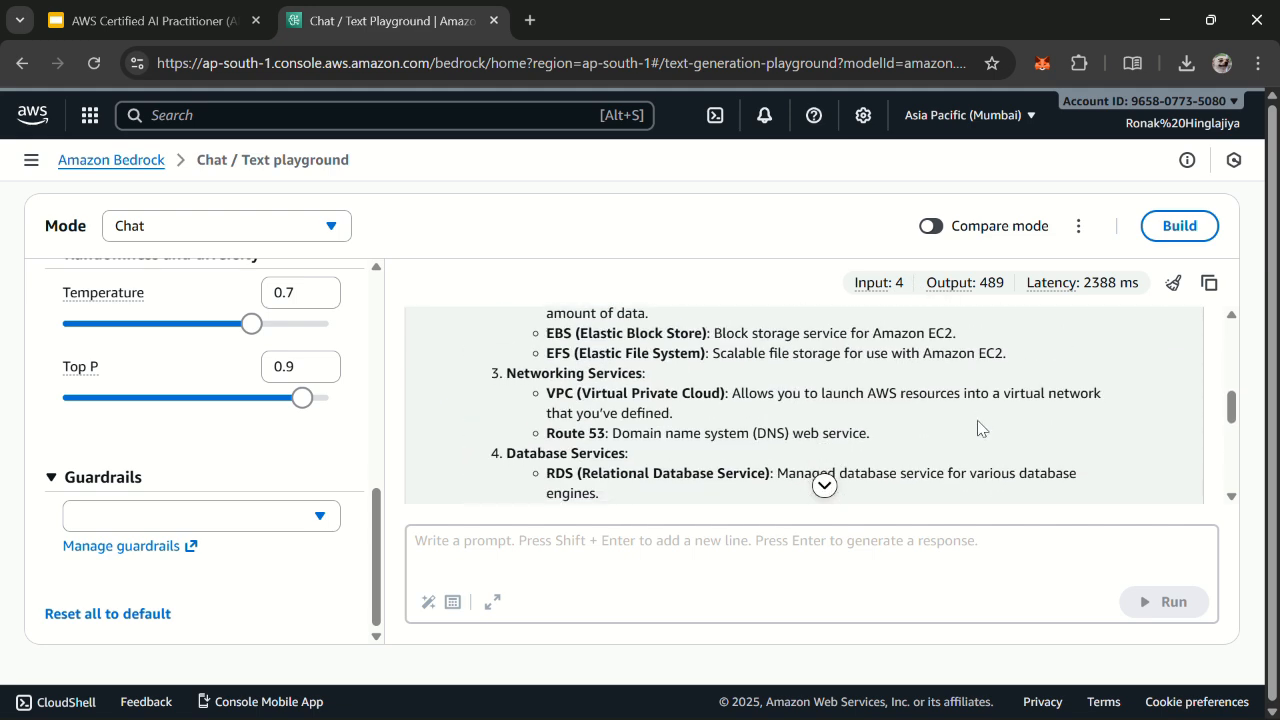
pyautogui.scroll(-2, 969, 442)
pyautogui.scroll(-5, 355, 440)
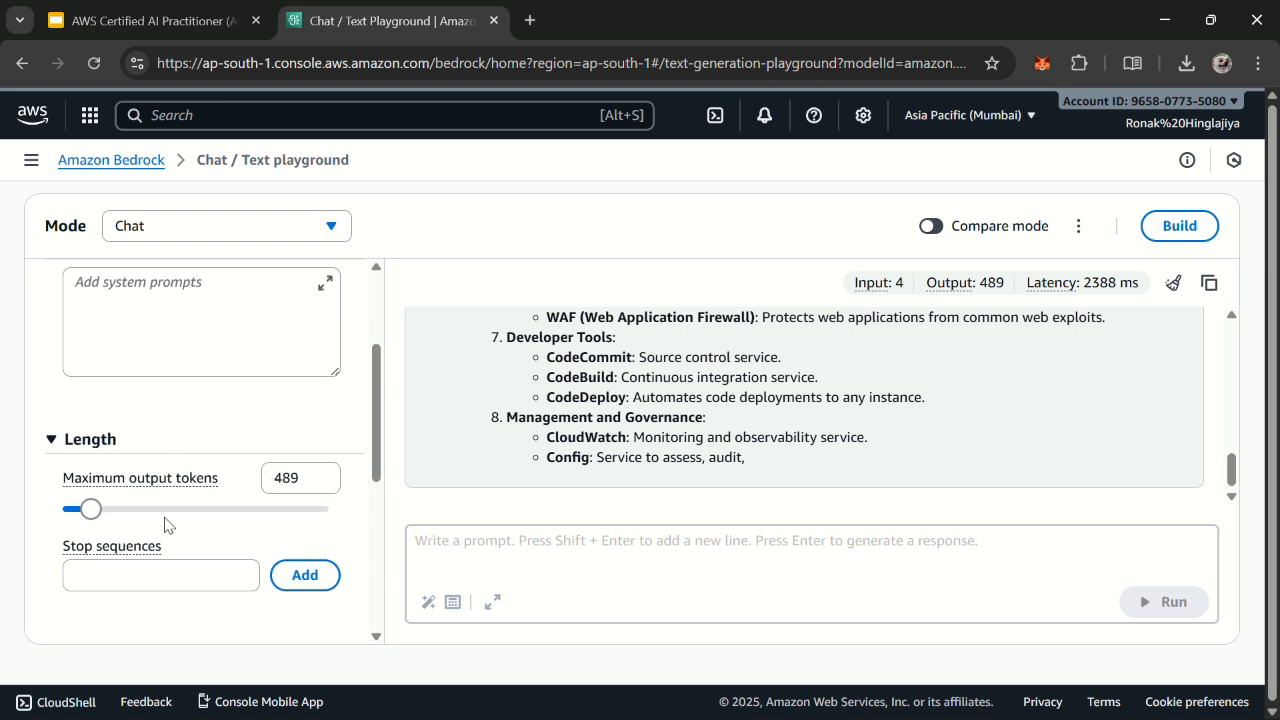
# Step: Set the maximum output tokens to 142 and review the existing AWS response from its beginning
pyautogui.moveTo(90, 509); pyautogui.dragTo(71, 511)
pyautogui.click(557, 555)
pyautogui.scroll(3, 600, 470)
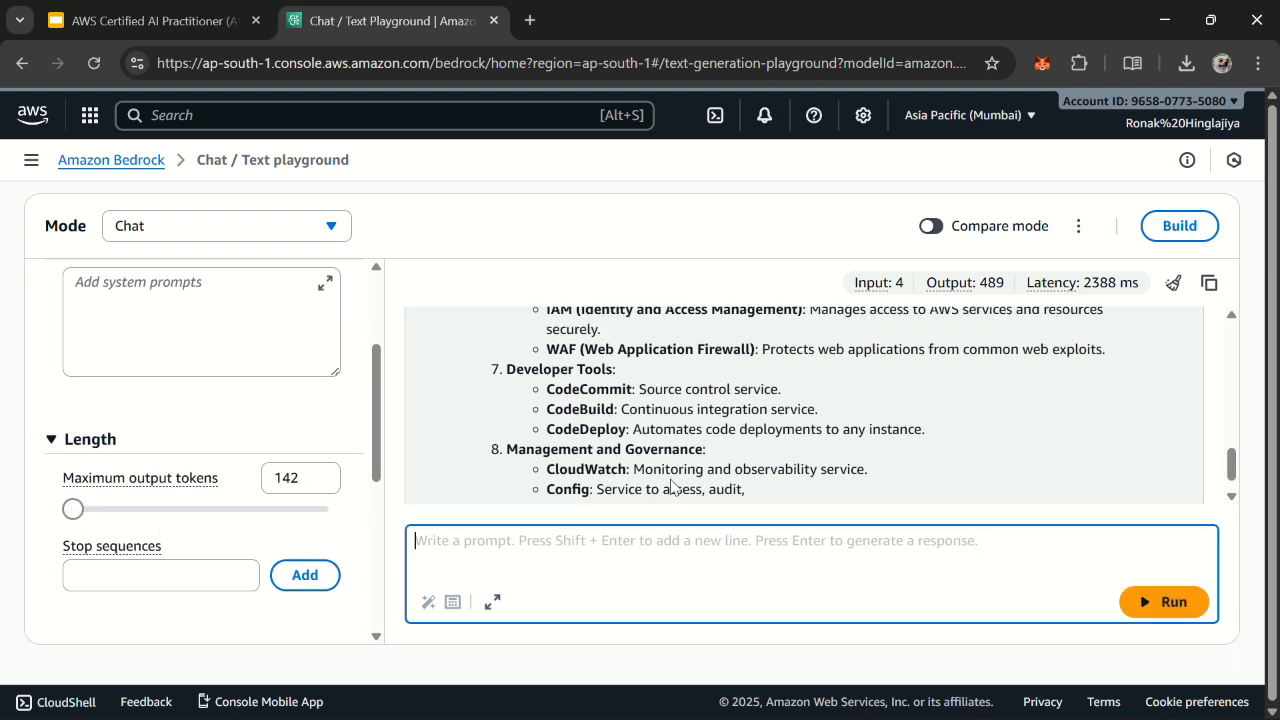
pyautogui.scroll(3, 201, 367)
pyautogui.scroll(10, 706, 420)
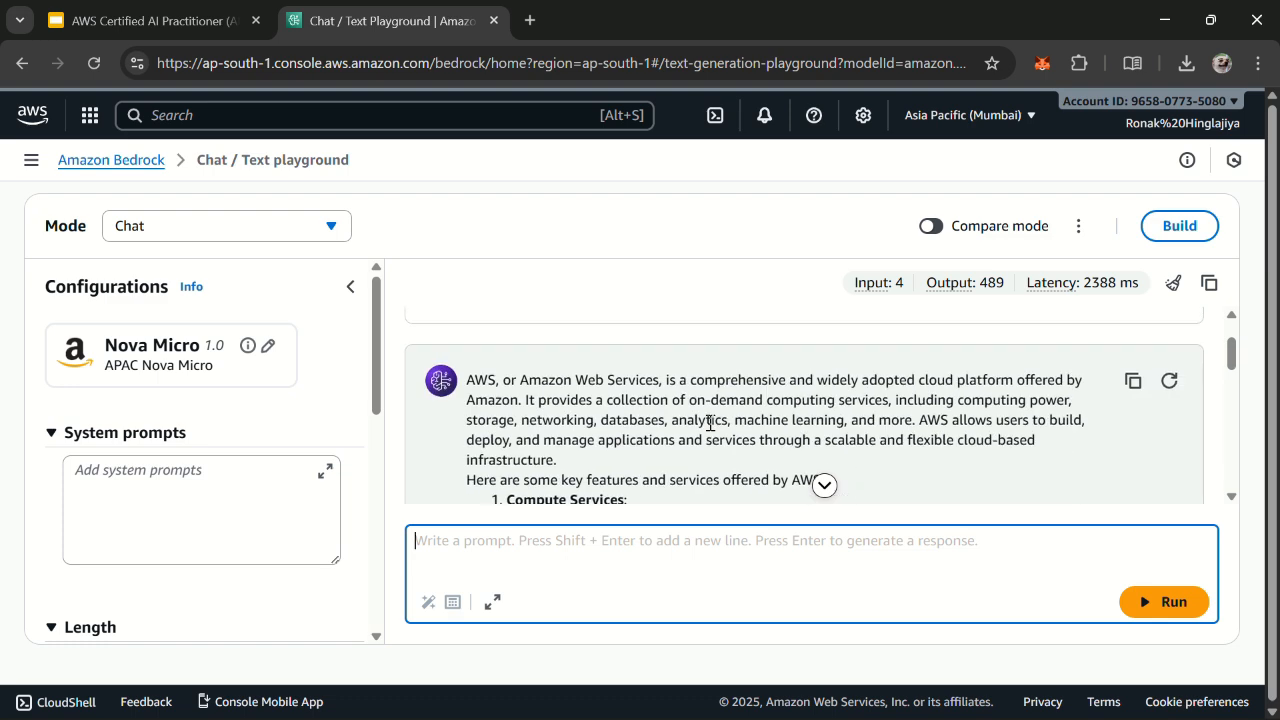
pyautogui.scroll(-4, 1030, 420)
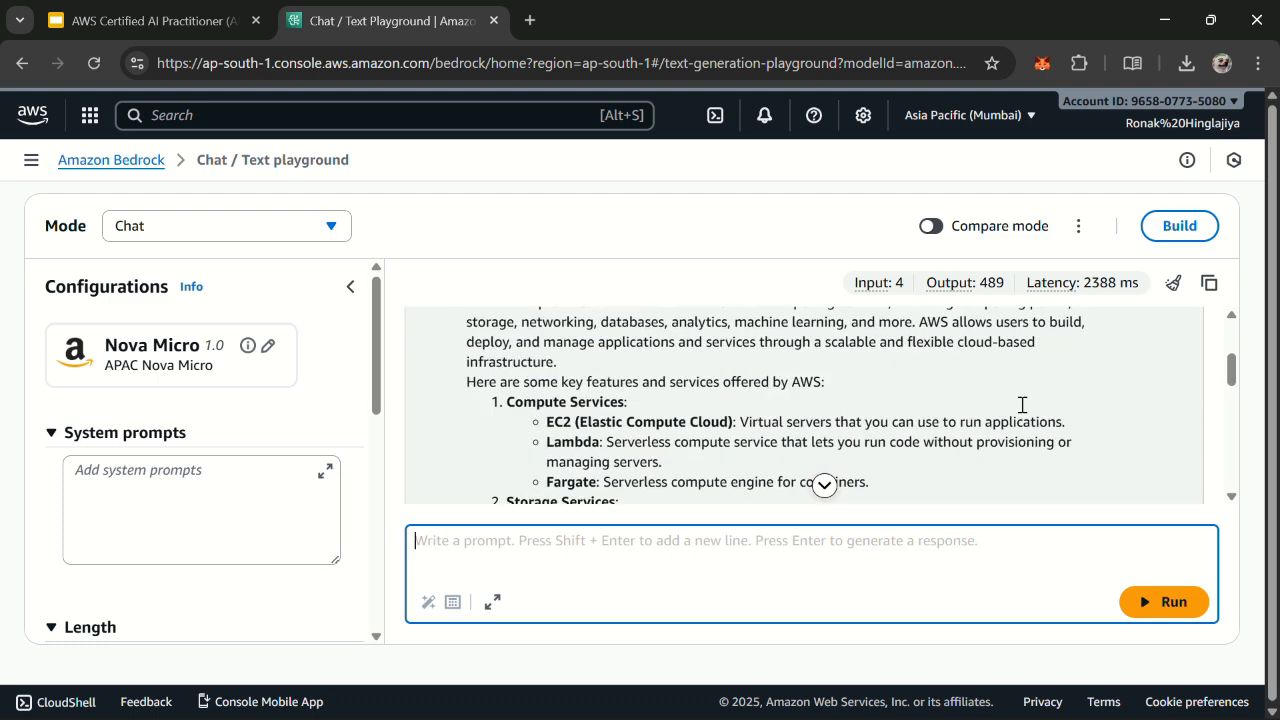
# Step: Try to switch the model to Anthropic's Claude Sonnet 4.5 with the Global Claude Sonnet 4.5 profile, then dismiss the use case form
pyautogui.click(267, 350)
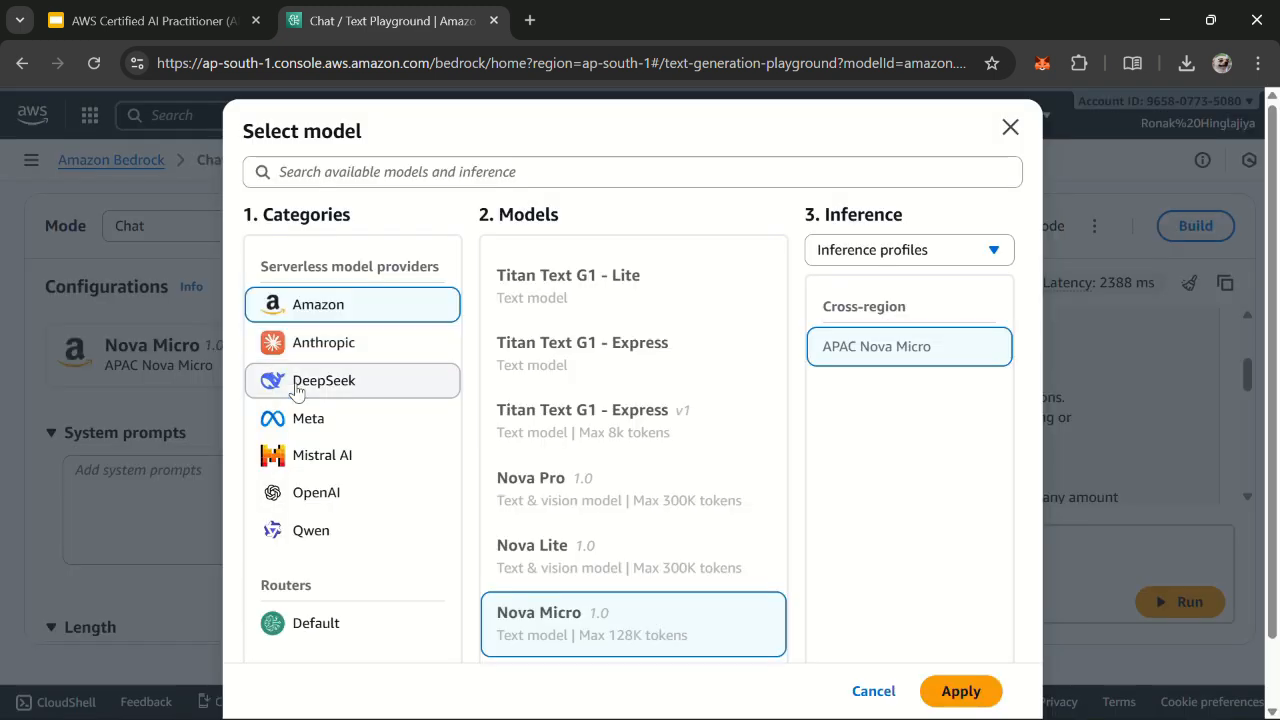
pyautogui.click(360, 345)
pyautogui.scroll(-5, 700, 530)
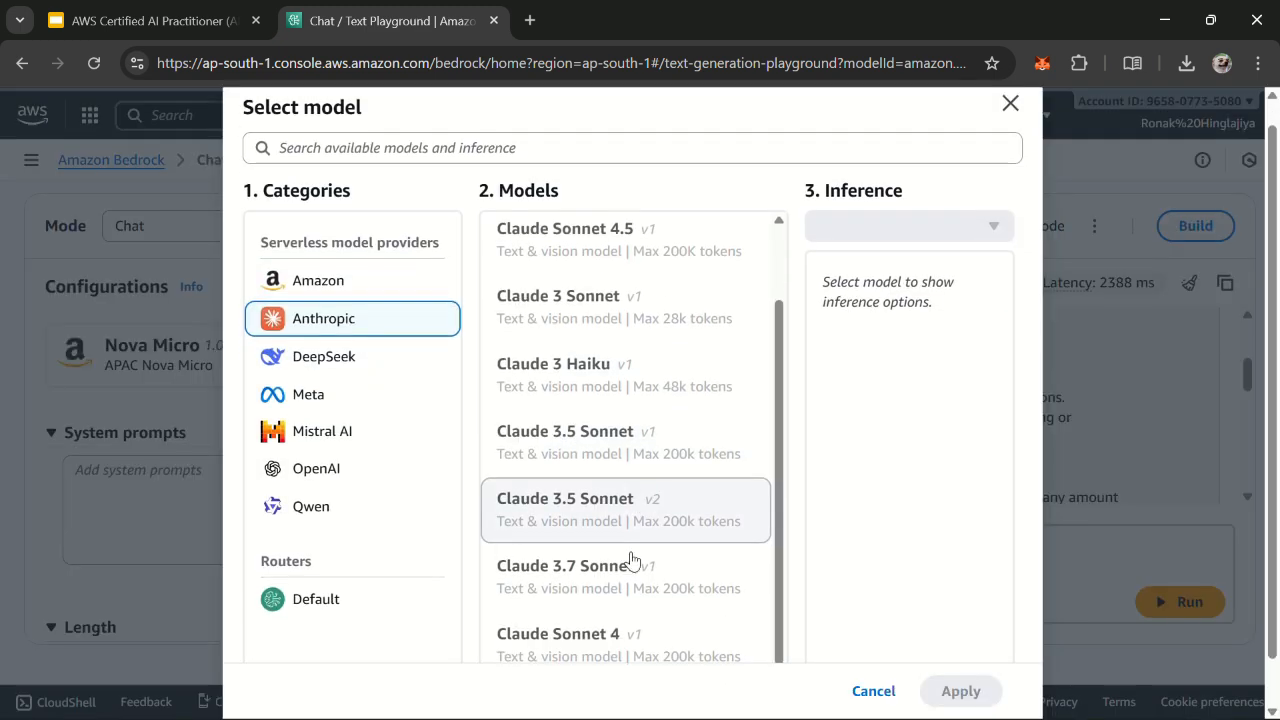
pyautogui.scroll(3, 637, 450)
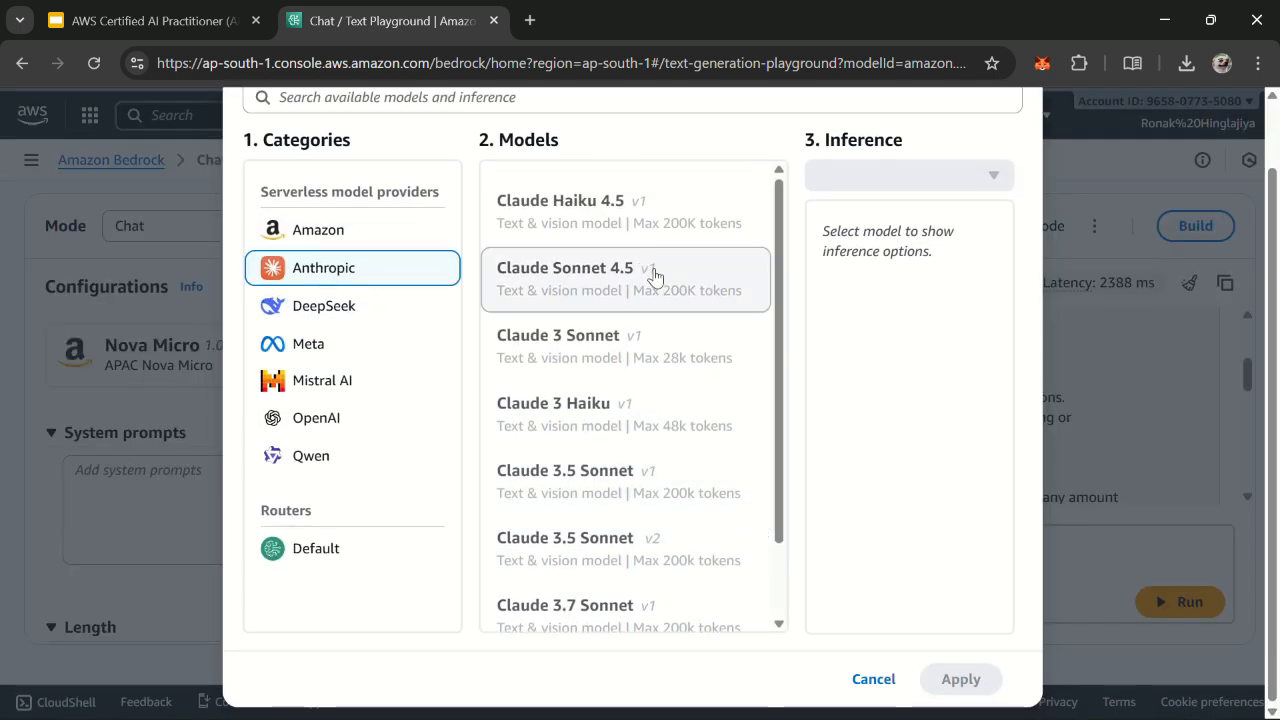
pyautogui.click(660, 280)
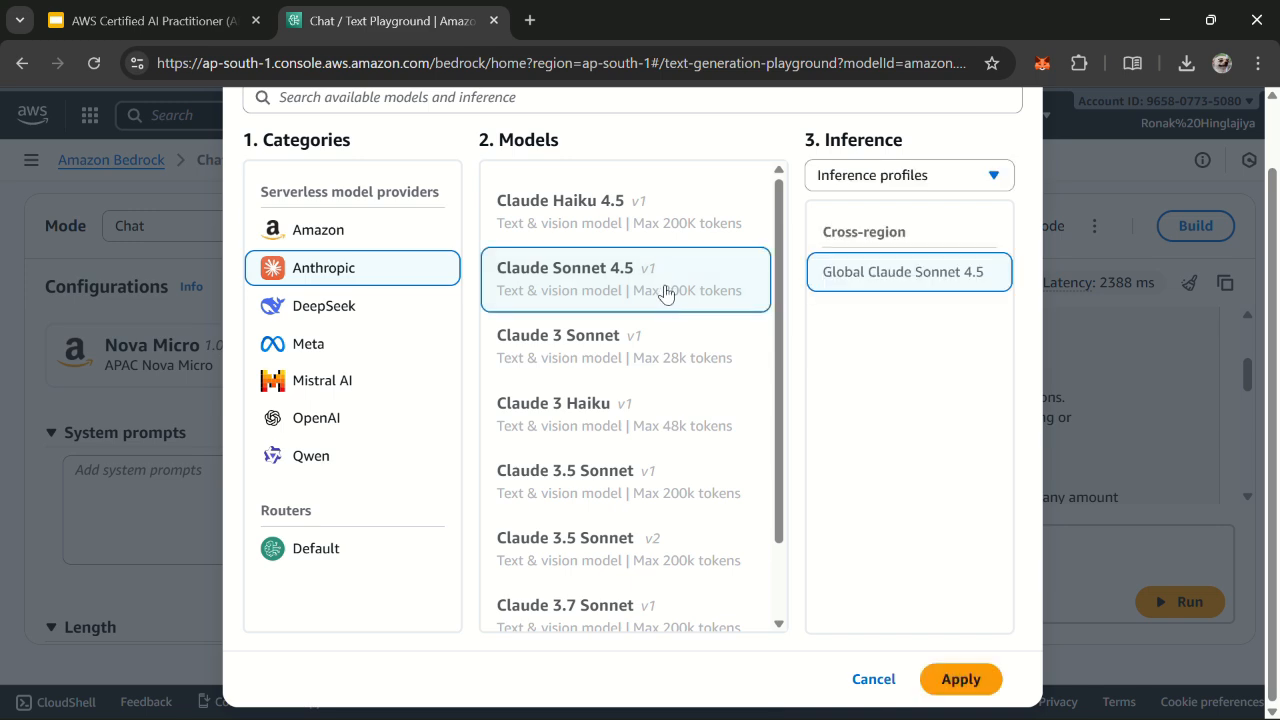
pyautogui.click(979, 682)
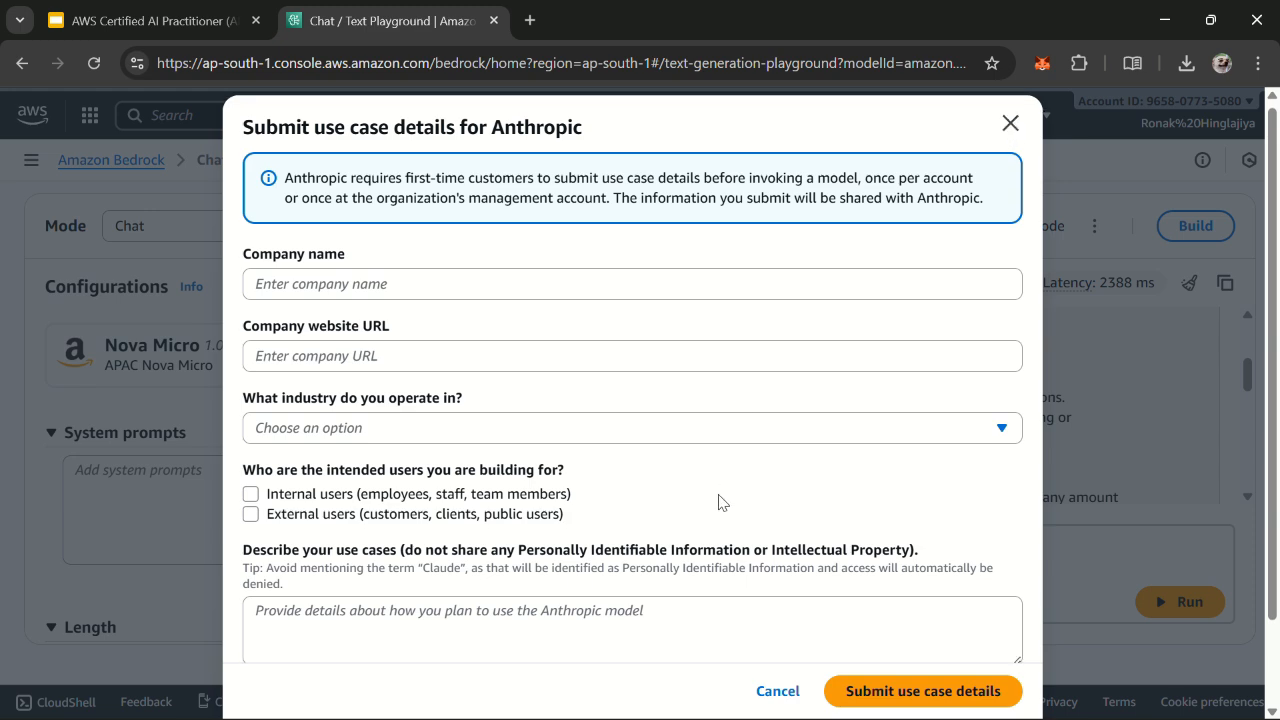
pyautogui.scroll(-1, 840, 343)
pyautogui.scroll(1, 923, 286)
pyautogui.click(1009, 127)
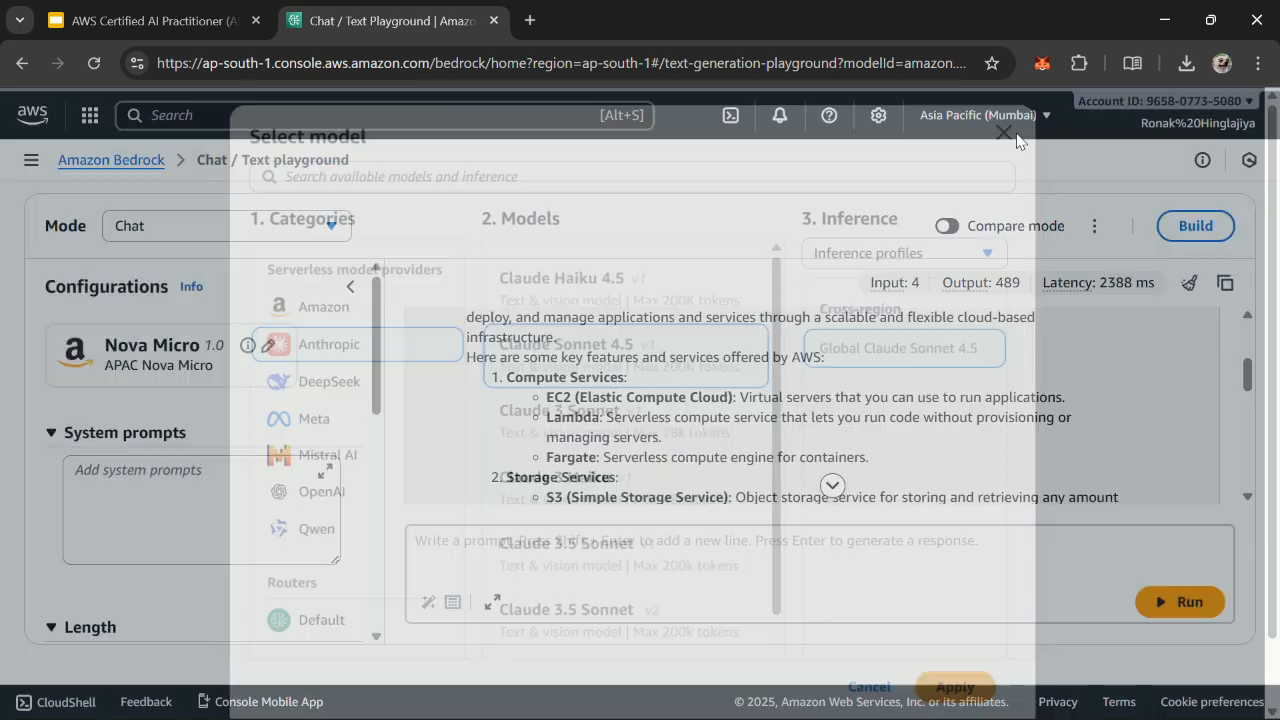
# Step: Browse the Mistral AI, OpenAI and Amazon text models, checking the inference options of gpt-oss-20b and gpt-oss-120b
pyautogui.click(339, 458)
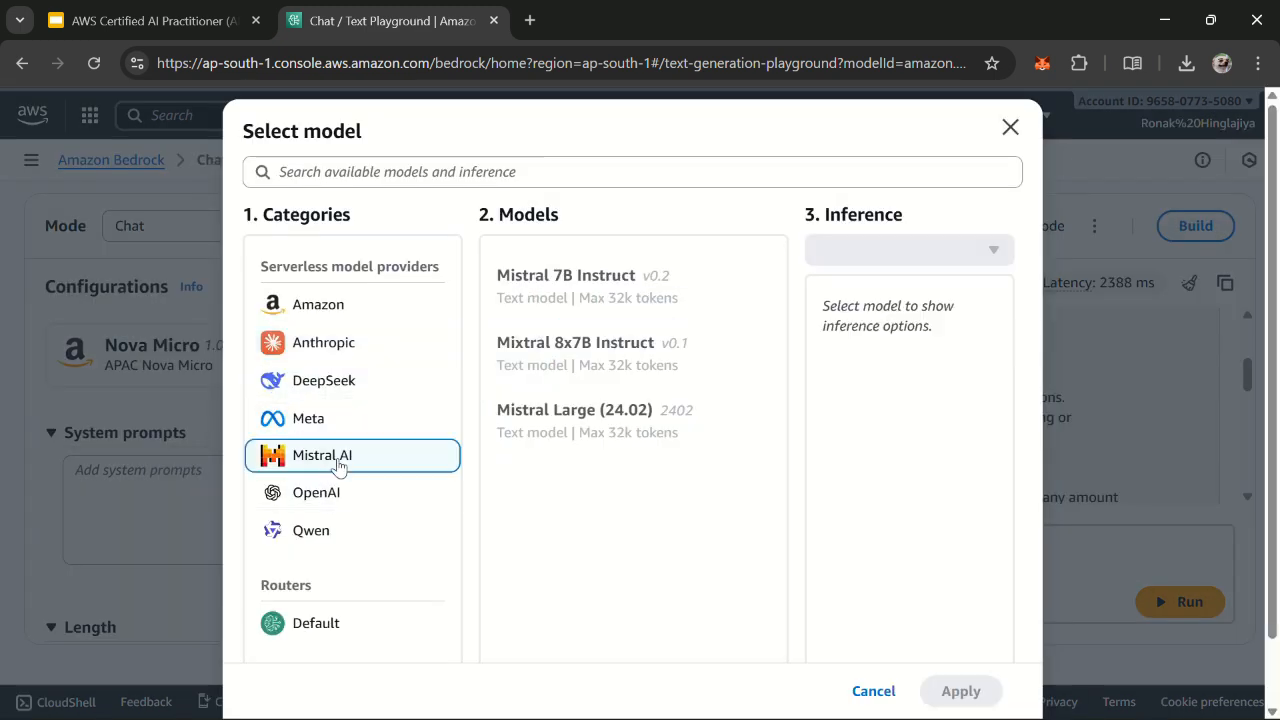
pyautogui.click(350, 491)
pyautogui.click(662, 362)
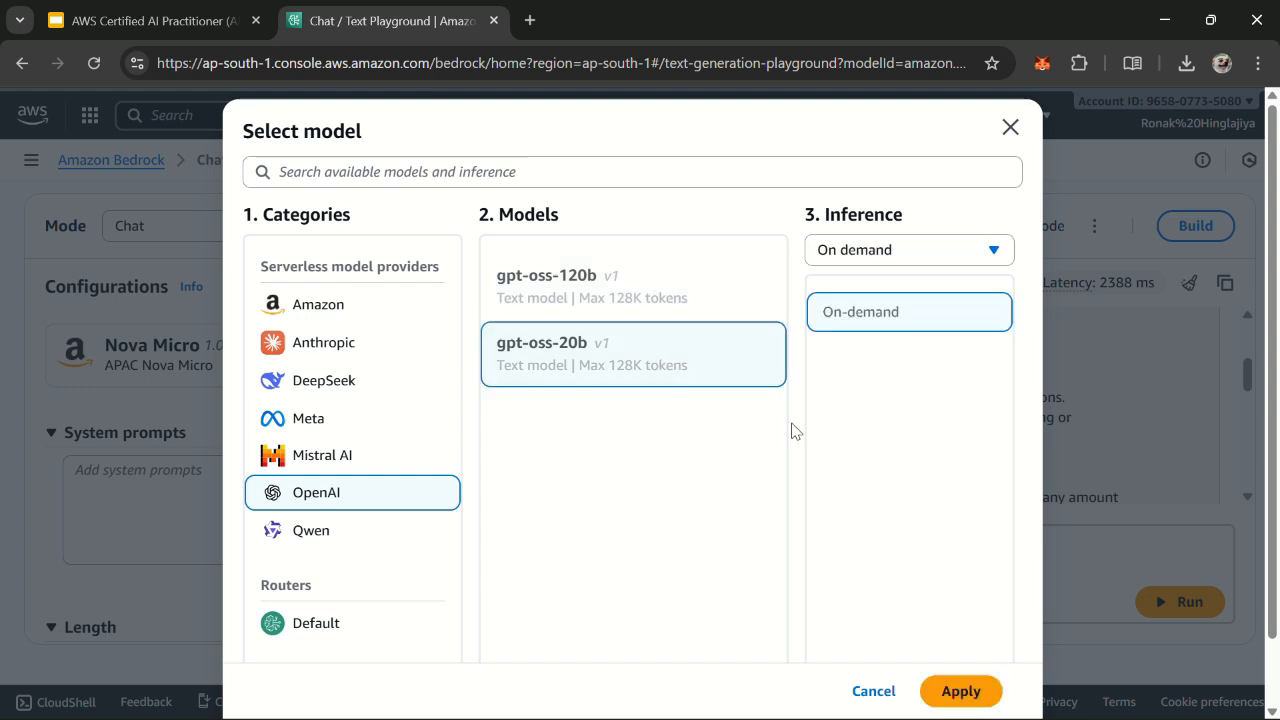
pyautogui.click(664, 306)
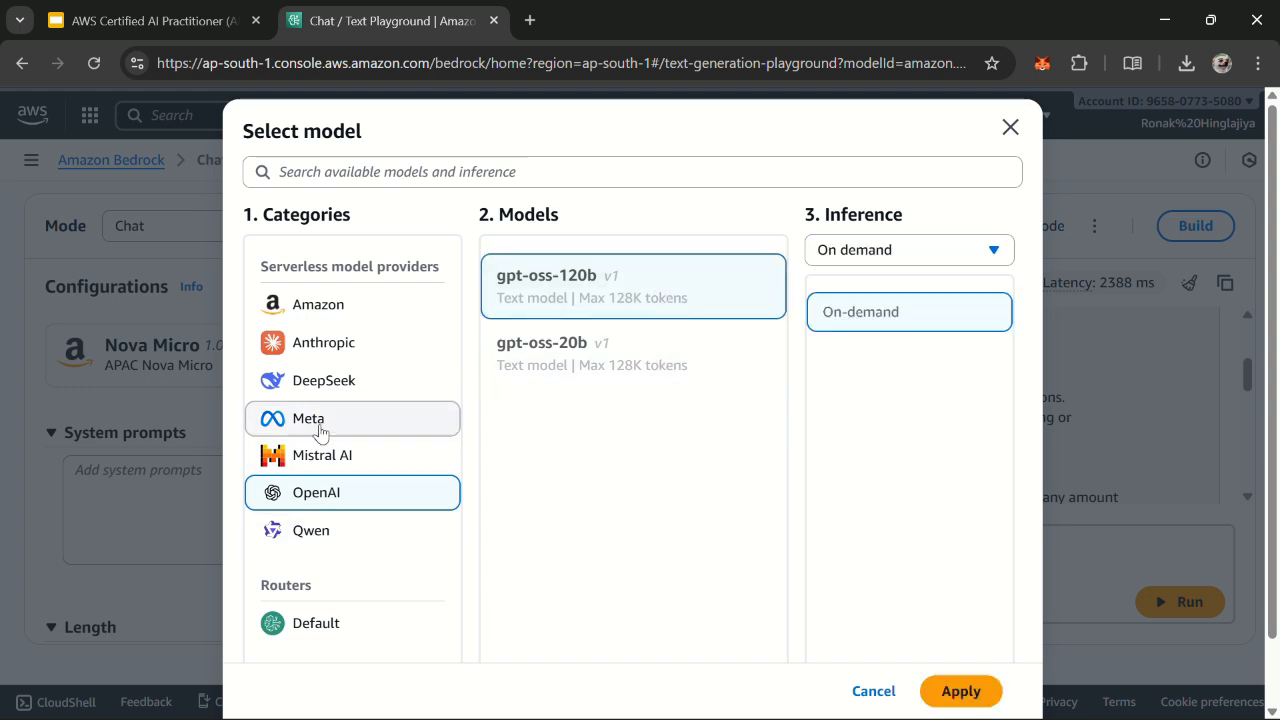
pyautogui.click(312, 304)
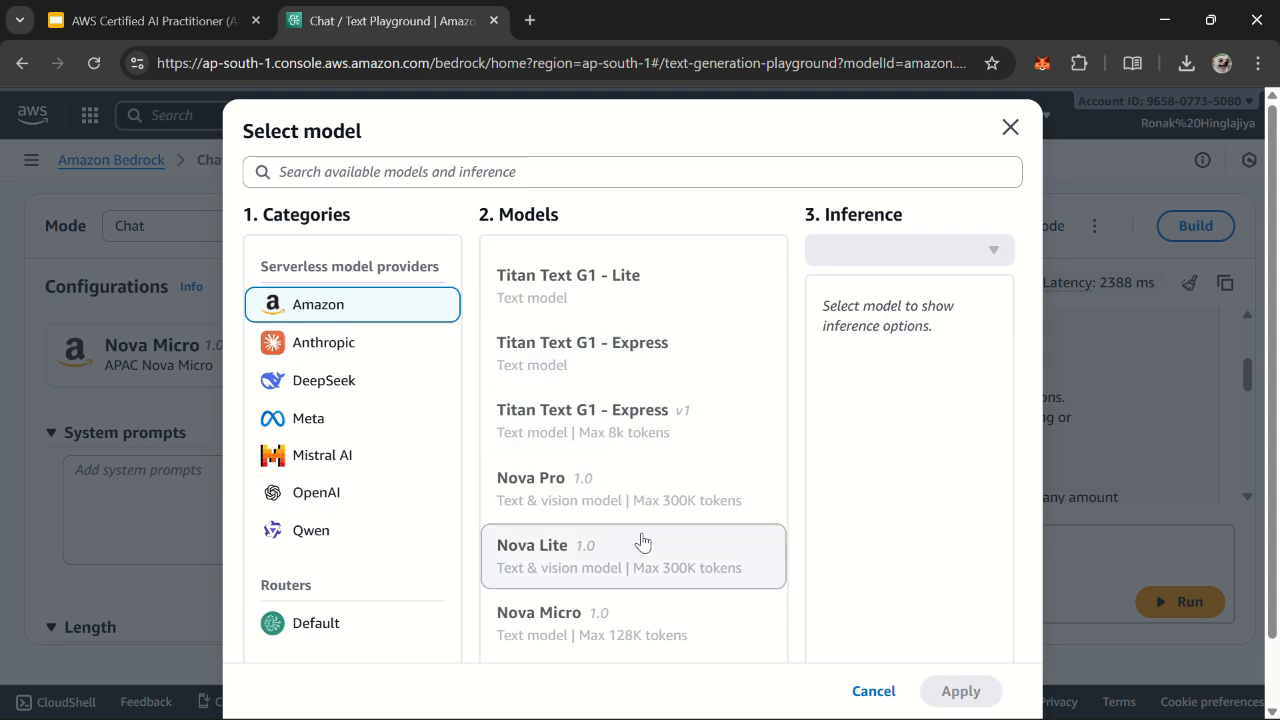
pyautogui.click(632, 285)
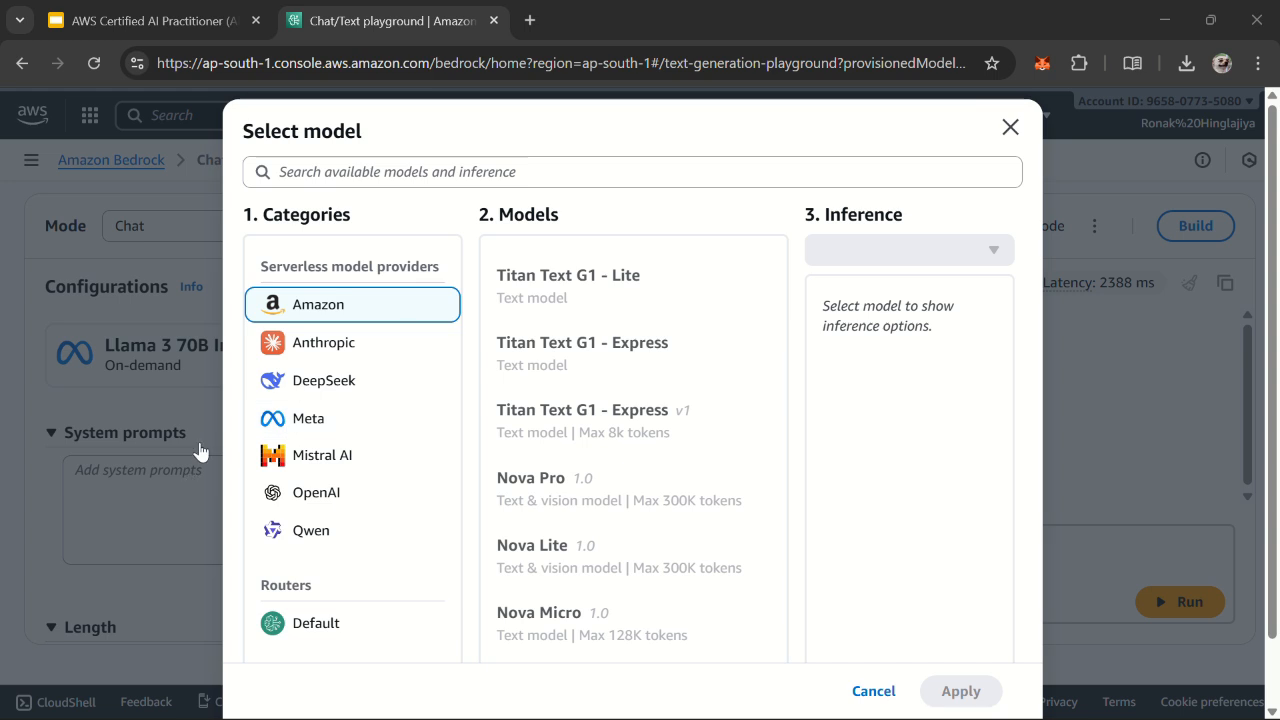
# Step: Set the playground model to Meta's Llama 3 70B Instruct with On-demand inference
pyautogui.click(366, 418)
pyautogui.click(760, 343)
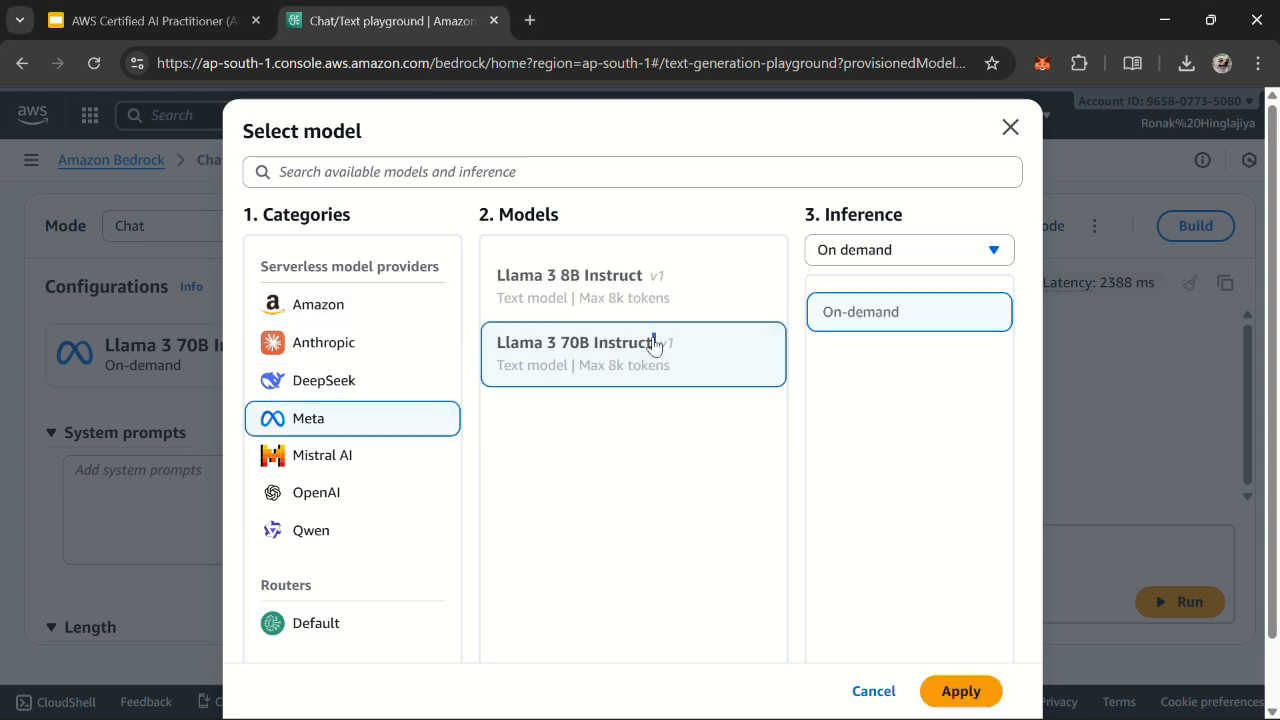
pyautogui.click(962, 691)
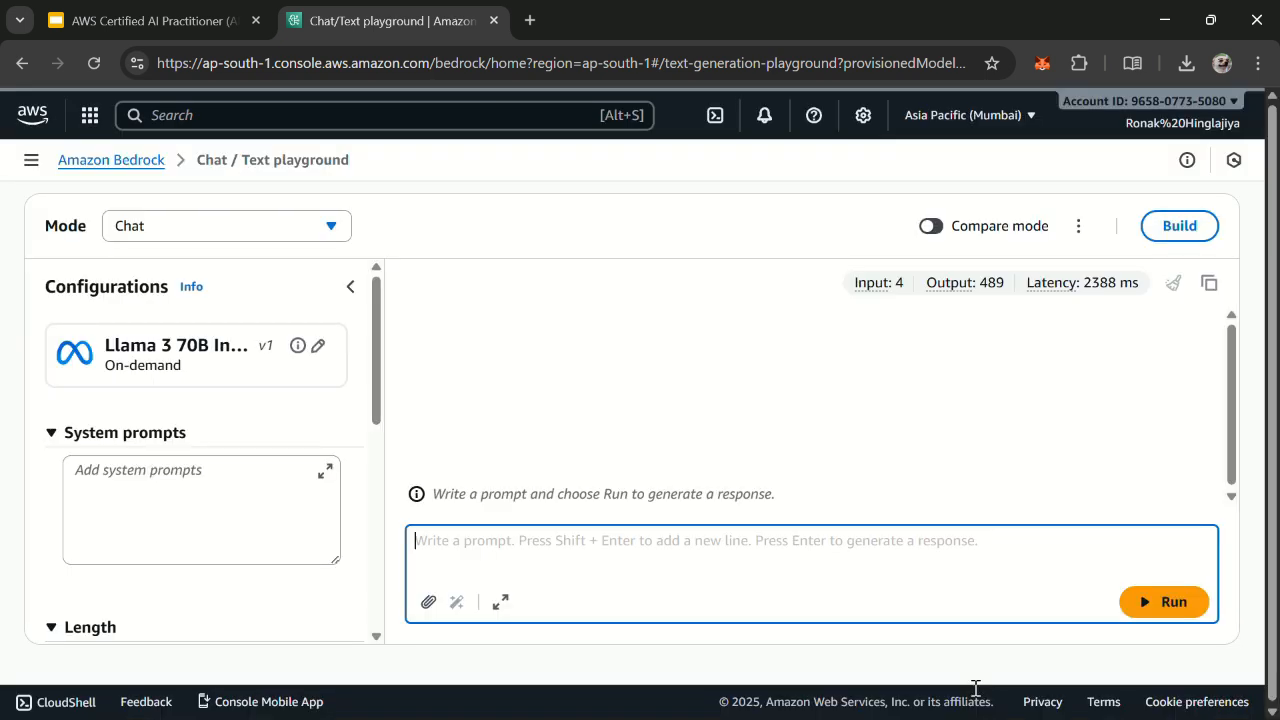
# Step: Run the prompt "What is aws?" and review the full response together with its input token count
pyautogui.click(912, 552)
pyautogui.write('What is aws?')
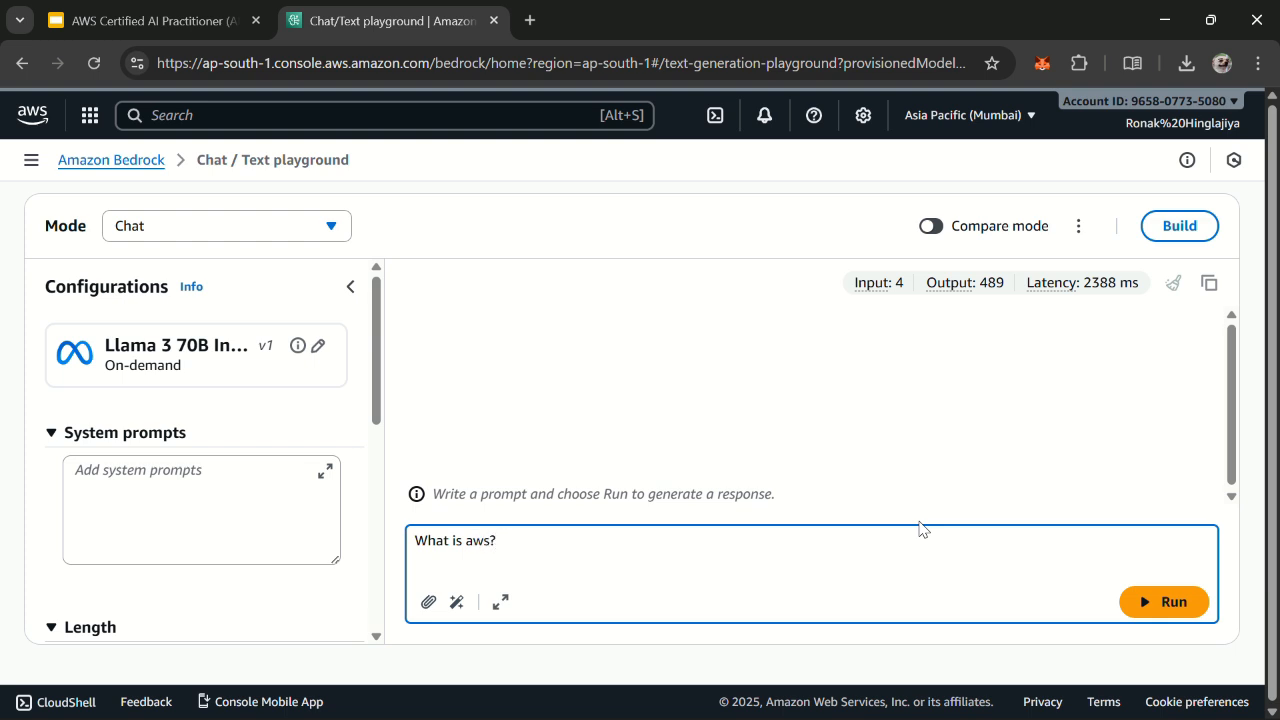
pyautogui.press('Return')
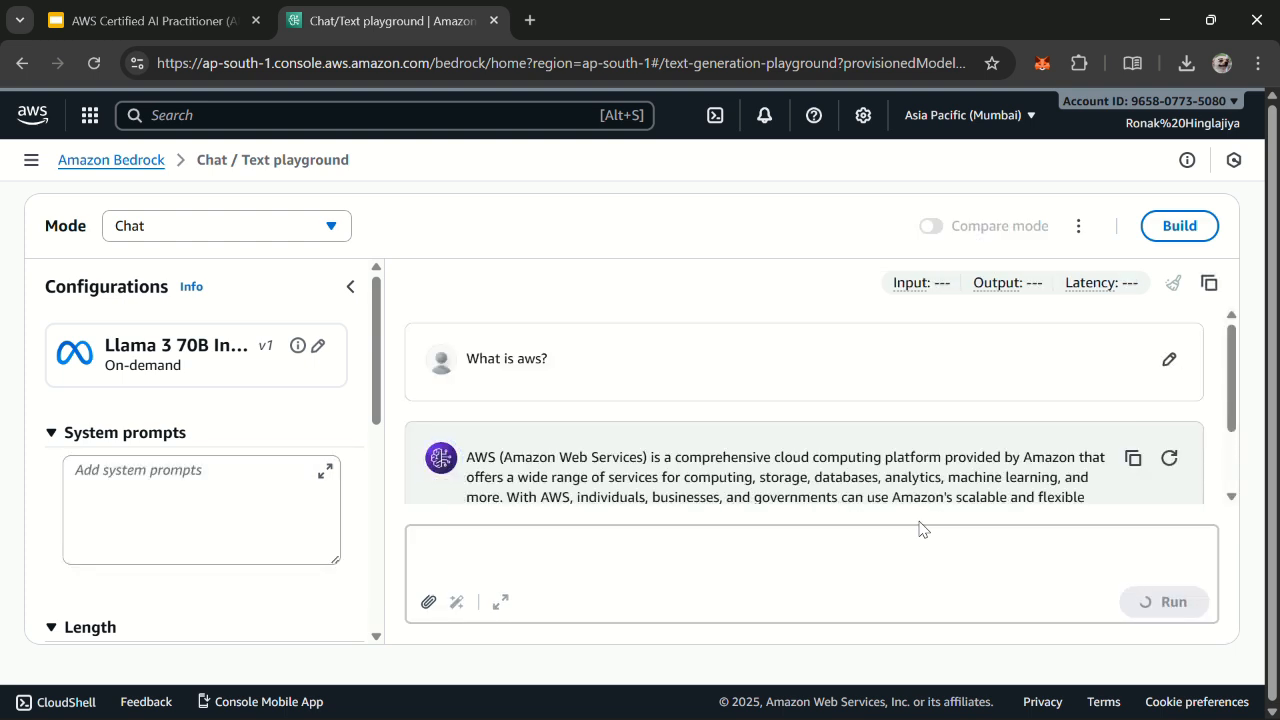
pyautogui.scroll(-5, 905, 455)
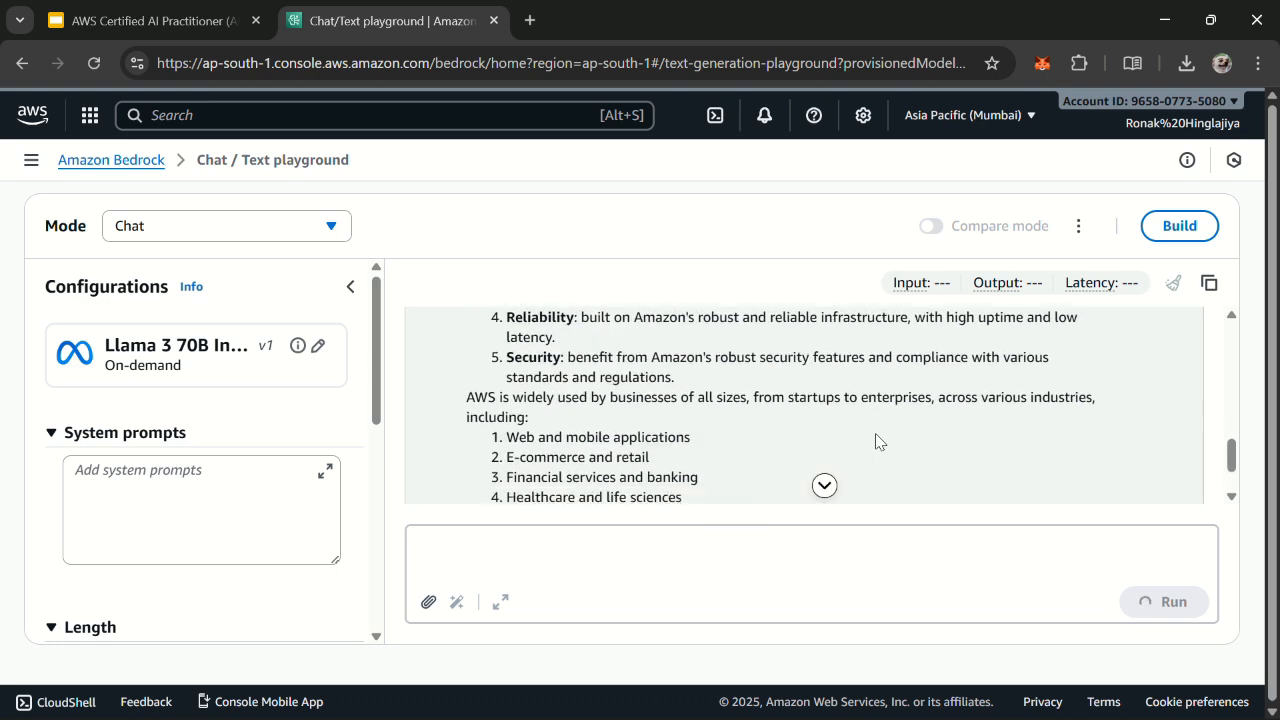
pyautogui.scroll(15, 873, 442)
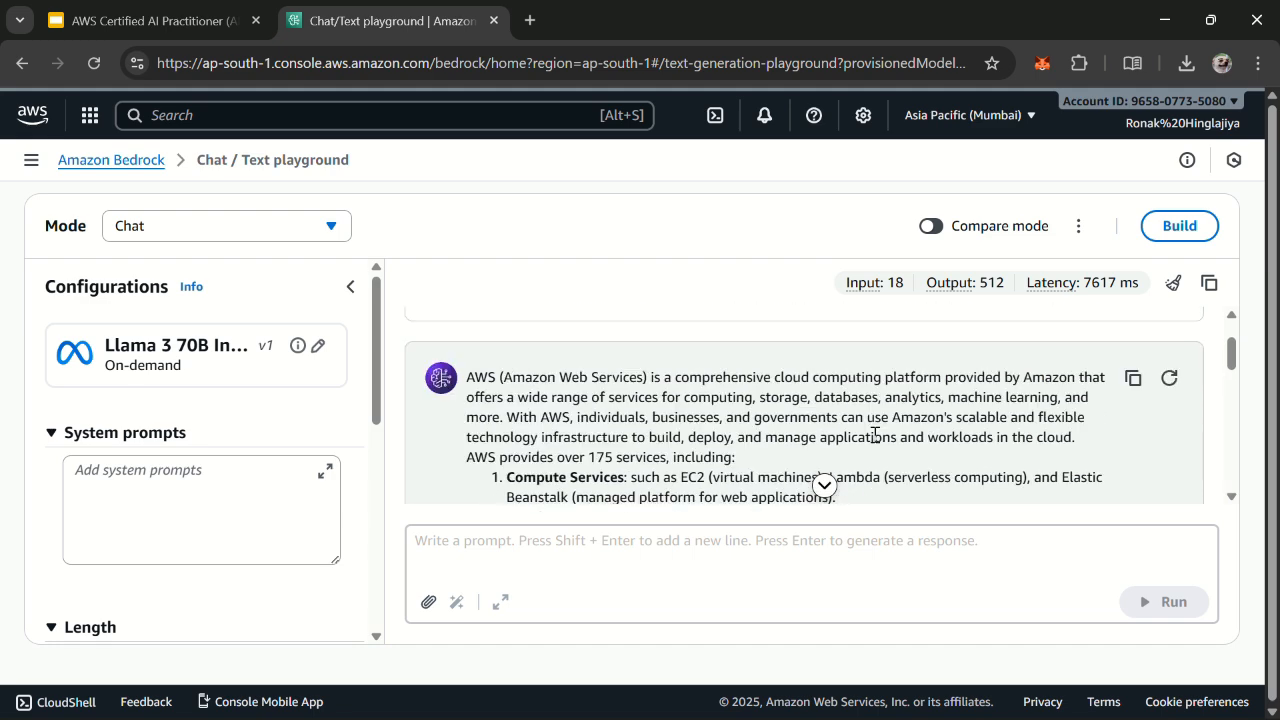
pyautogui.scroll(-15, 873, 415)
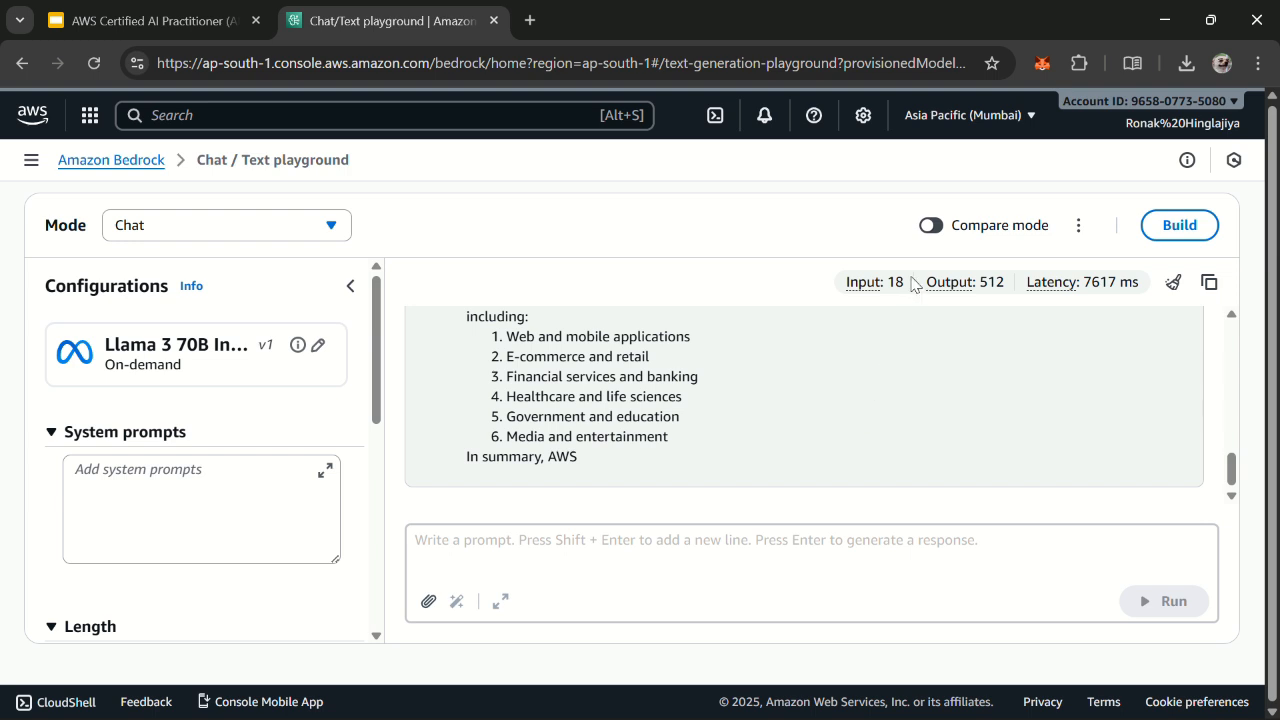
pyautogui.scroll(15, 770, 390)
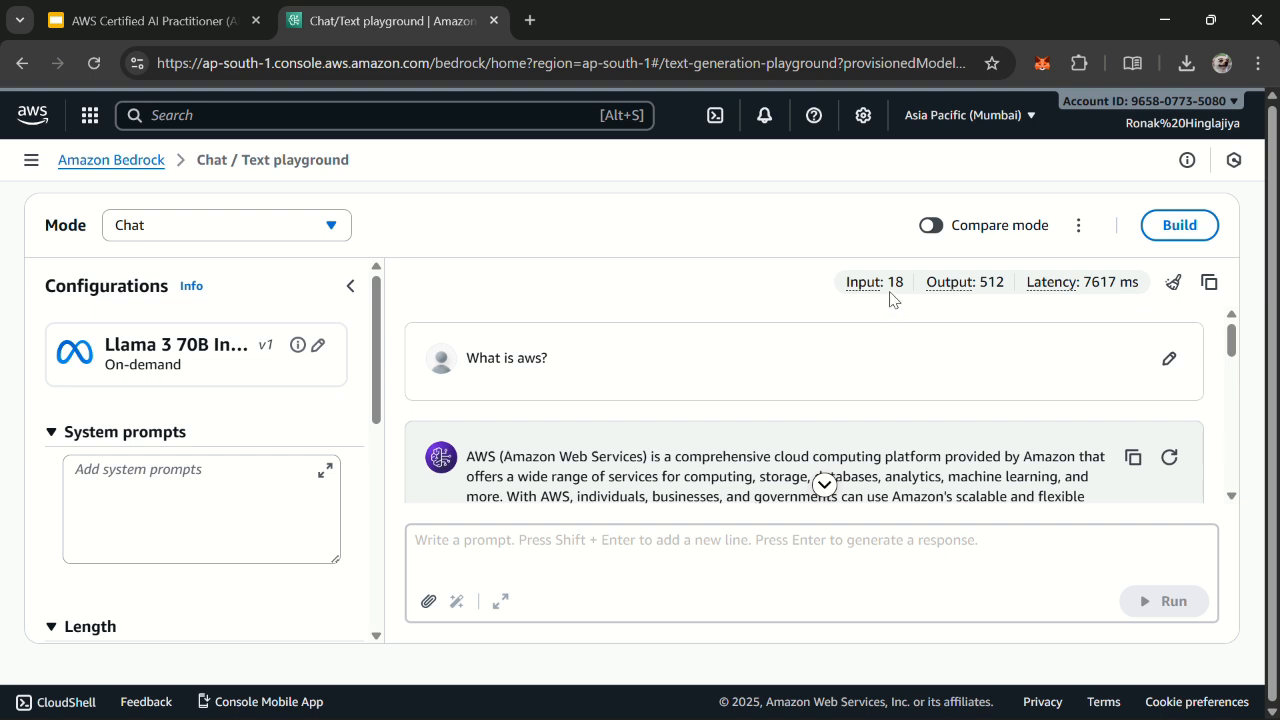
pyautogui.moveTo(888, 288); pyautogui.dragTo(906, 290)
pyautogui.scroll(-10, 490, 478)
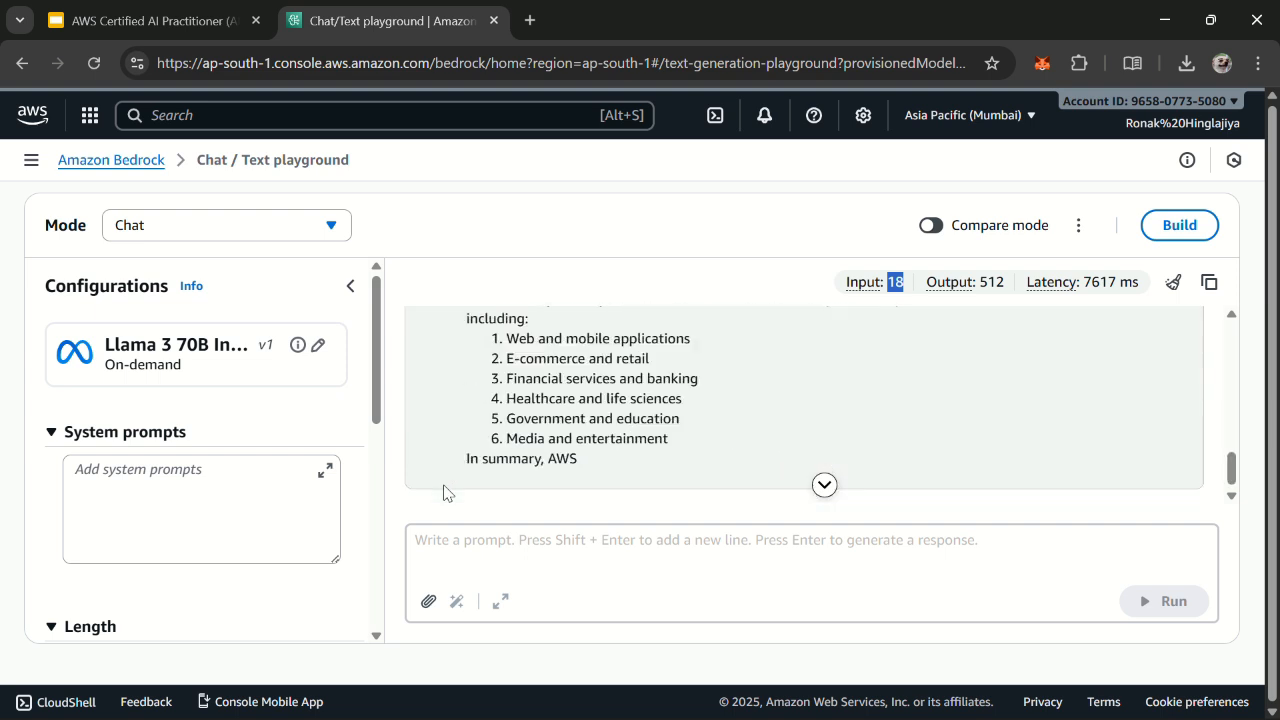
# Step: Check the model's randomness and guardrail settings and the available playground modes, keeping Chat mode
pyautogui.scroll(-10, 218, 445)
pyautogui.scroll(-1, 218, 445)
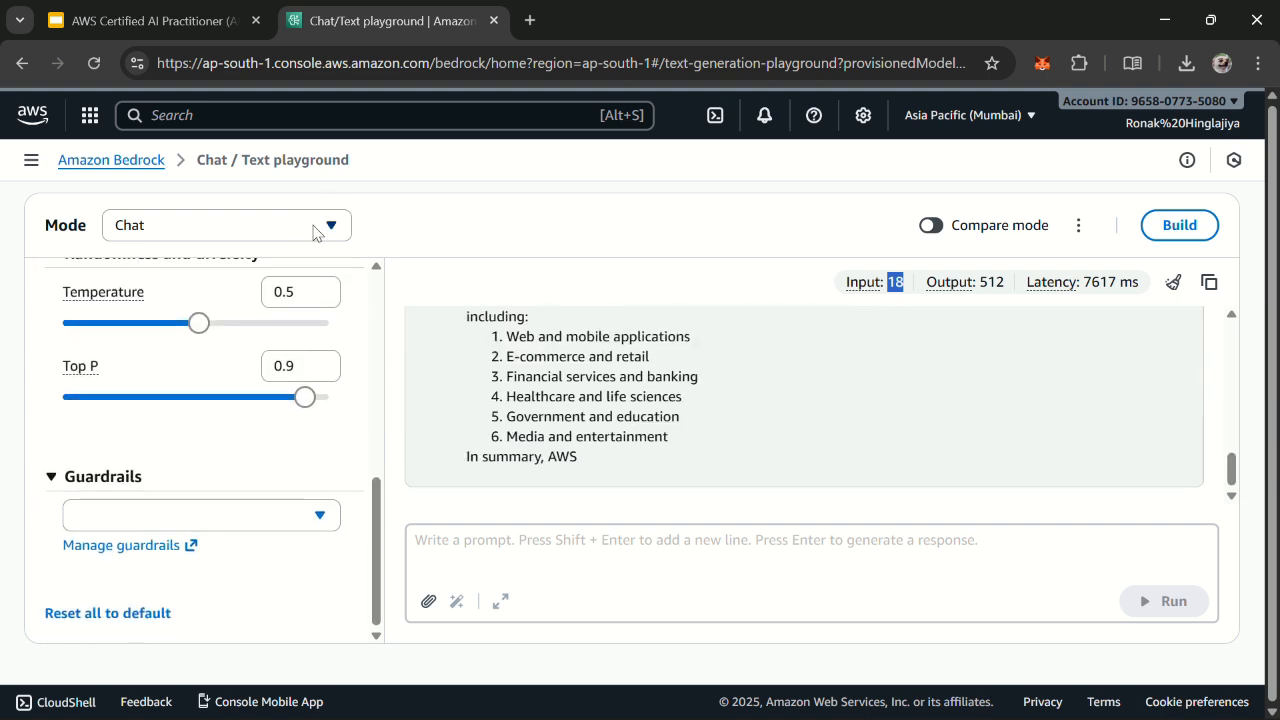
pyautogui.click(322, 230)
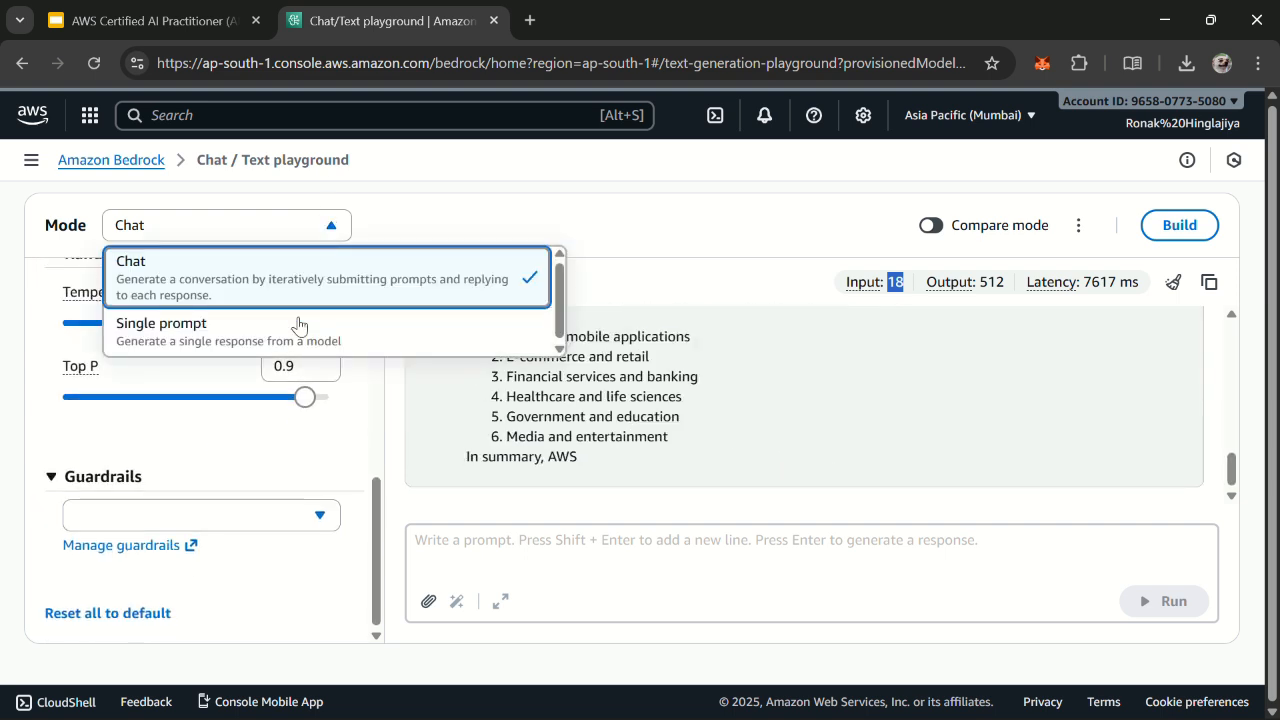
pyautogui.click(86, 225)
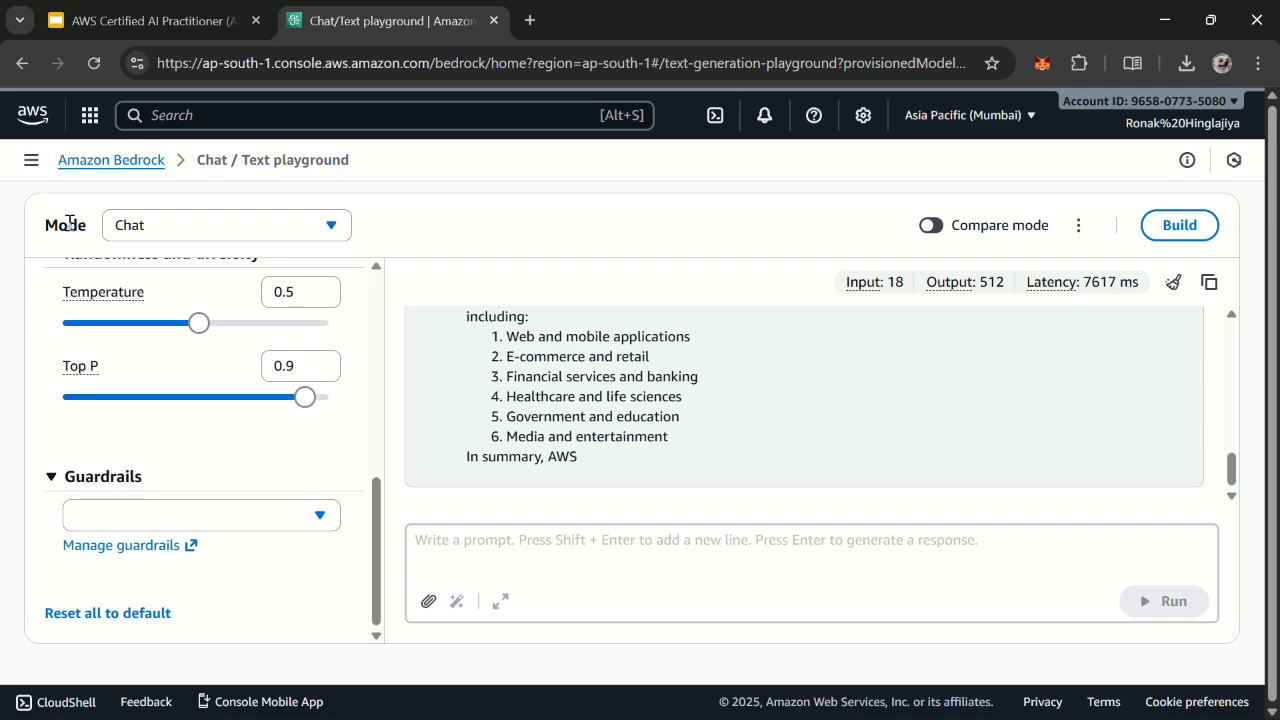
# Step: Open the Image playground and choose Amazon's Titan Image Generator G1 v1 with On-demand inference
pyautogui.click(32, 161)
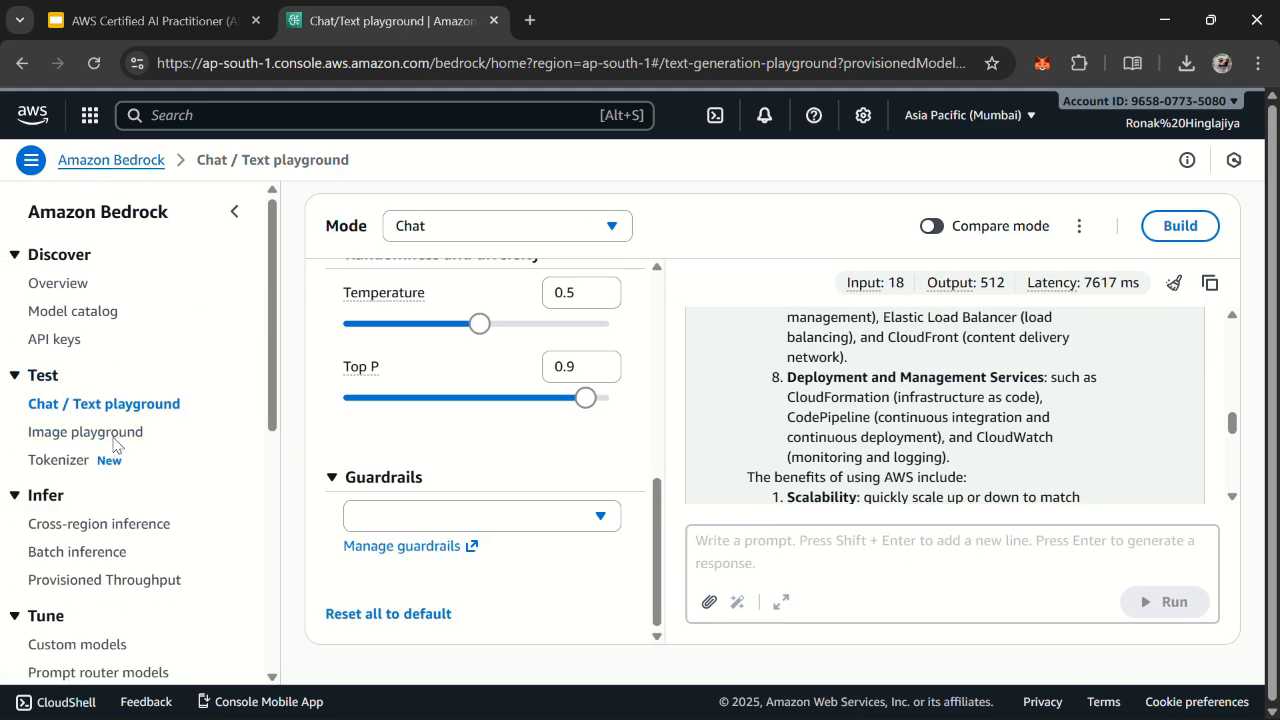
pyautogui.click(108, 433)
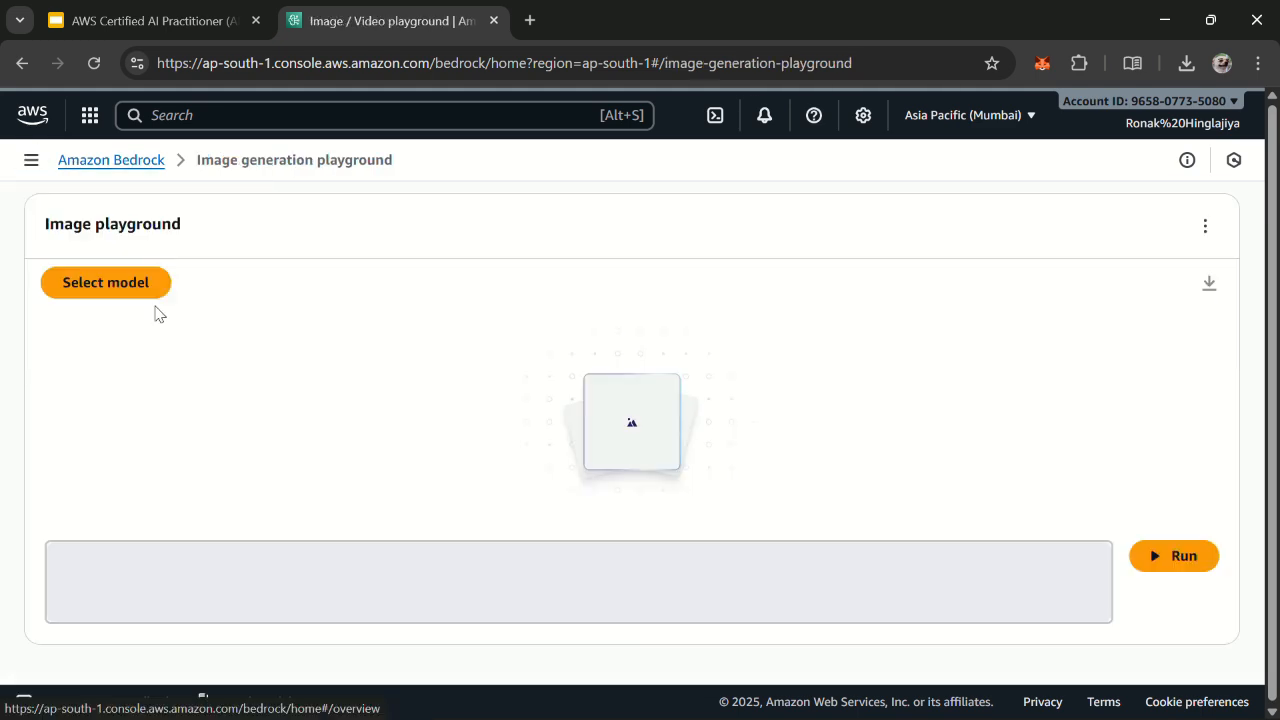
pyautogui.click(134, 283)
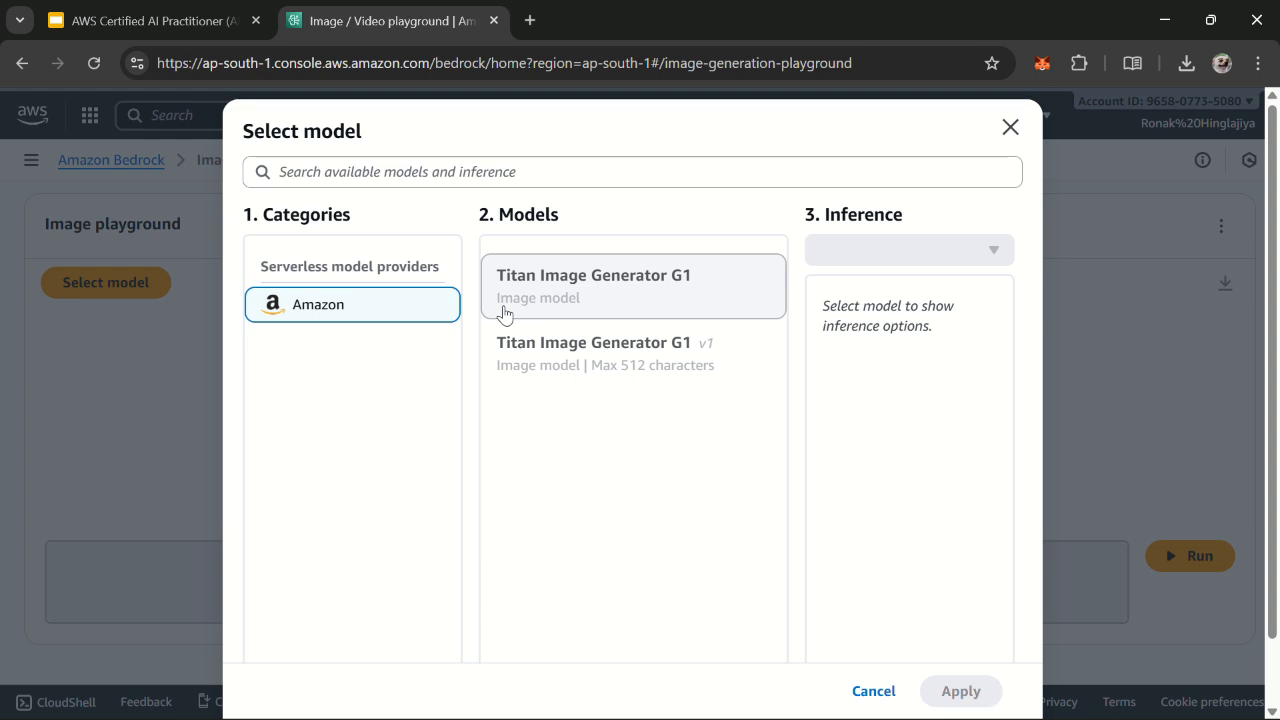
pyautogui.click(556, 374)
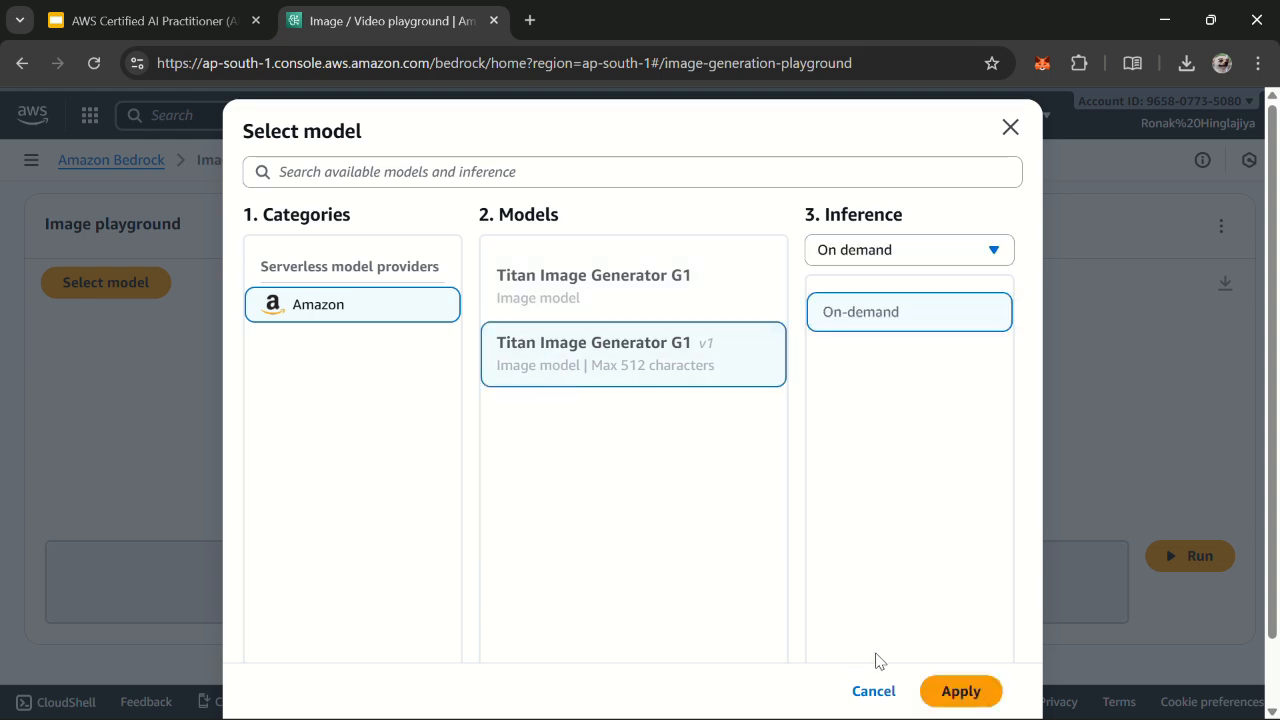
pyautogui.click(960, 691)
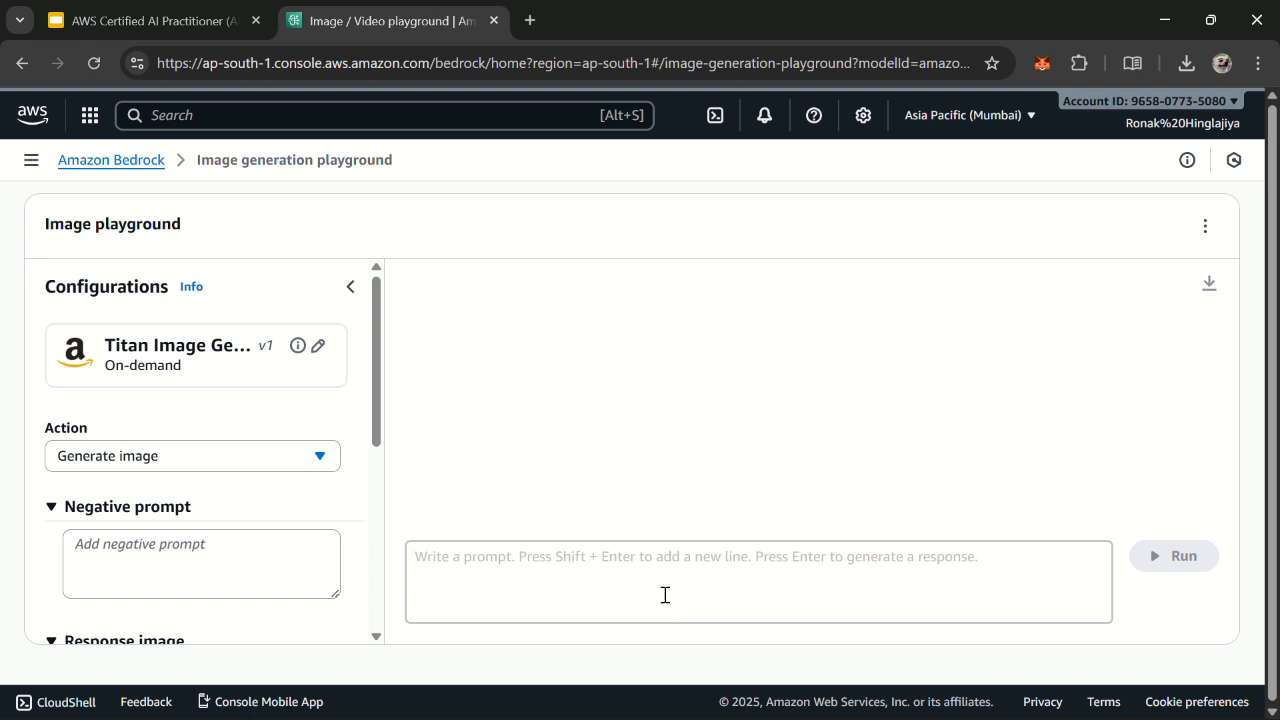
# Step: Run the prompt "generate an image of cat" in the Image playground
pyautogui.click(665, 595)
pyautogui.scroll(5, 313, 468)
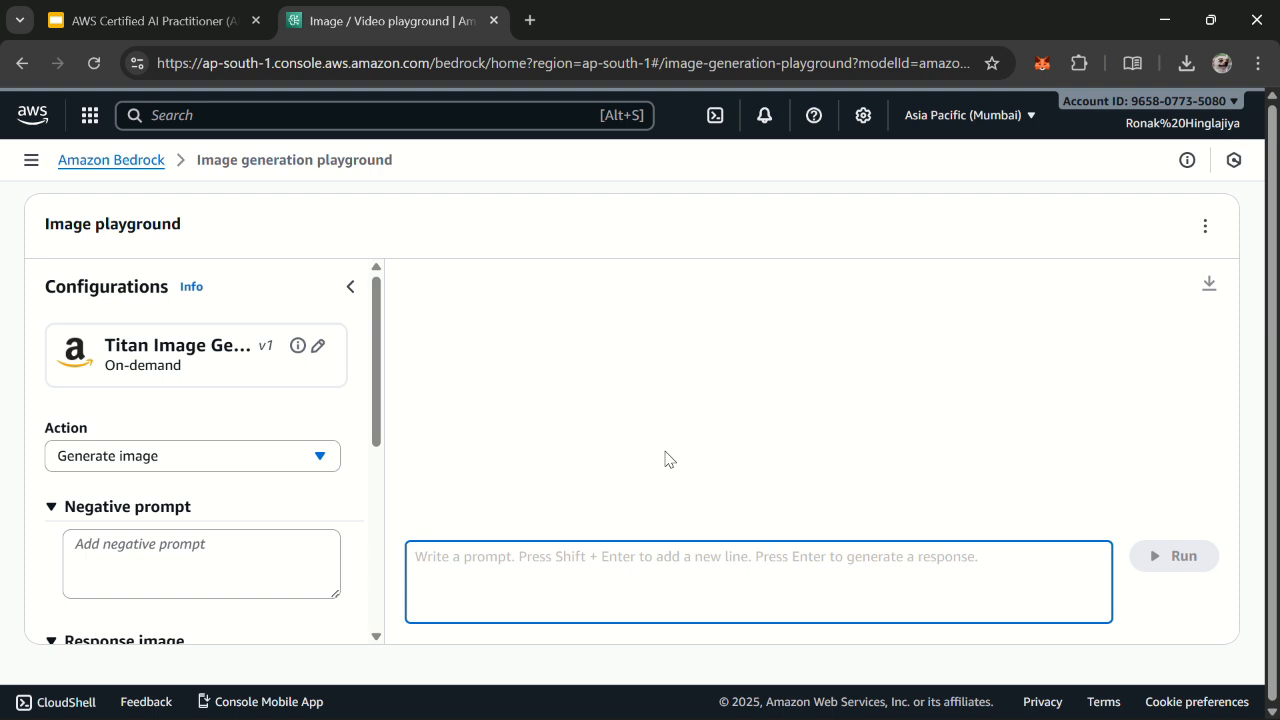
pyautogui.write('en')
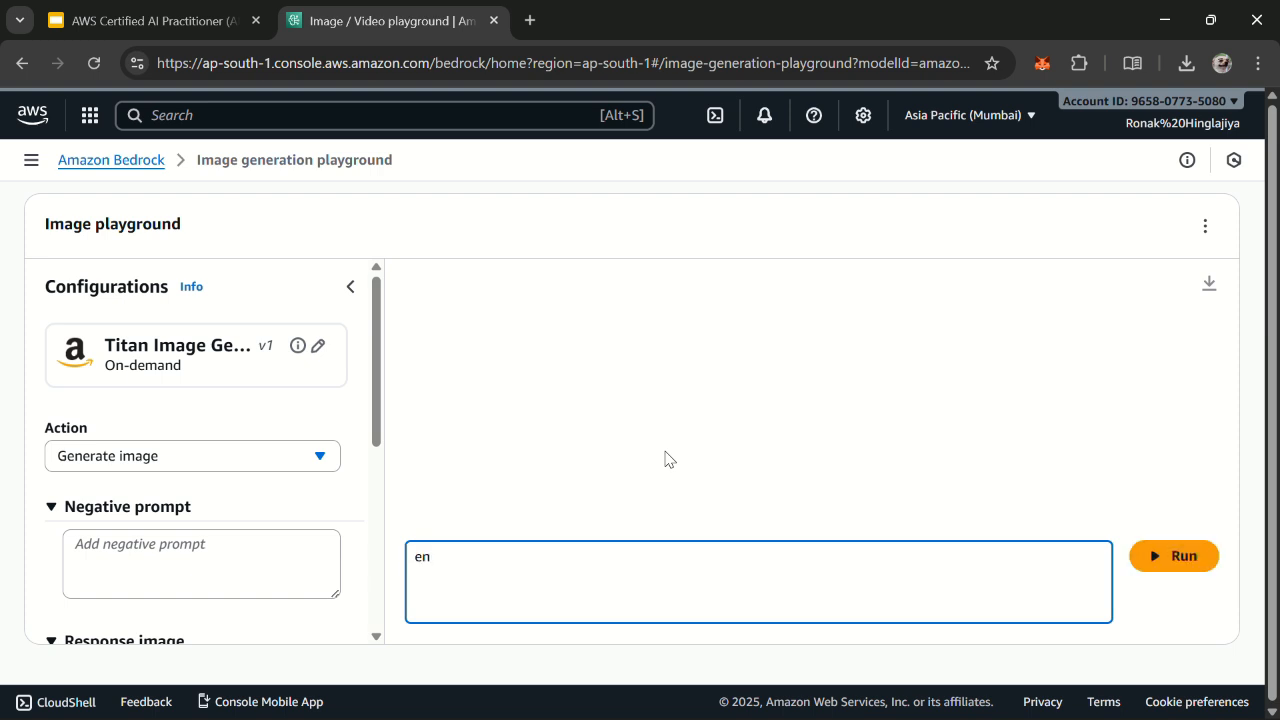
pyautogui.press('BackSpace')
pyautogui.press('BackSpace')
pyautogui.write('generate an image of cat')
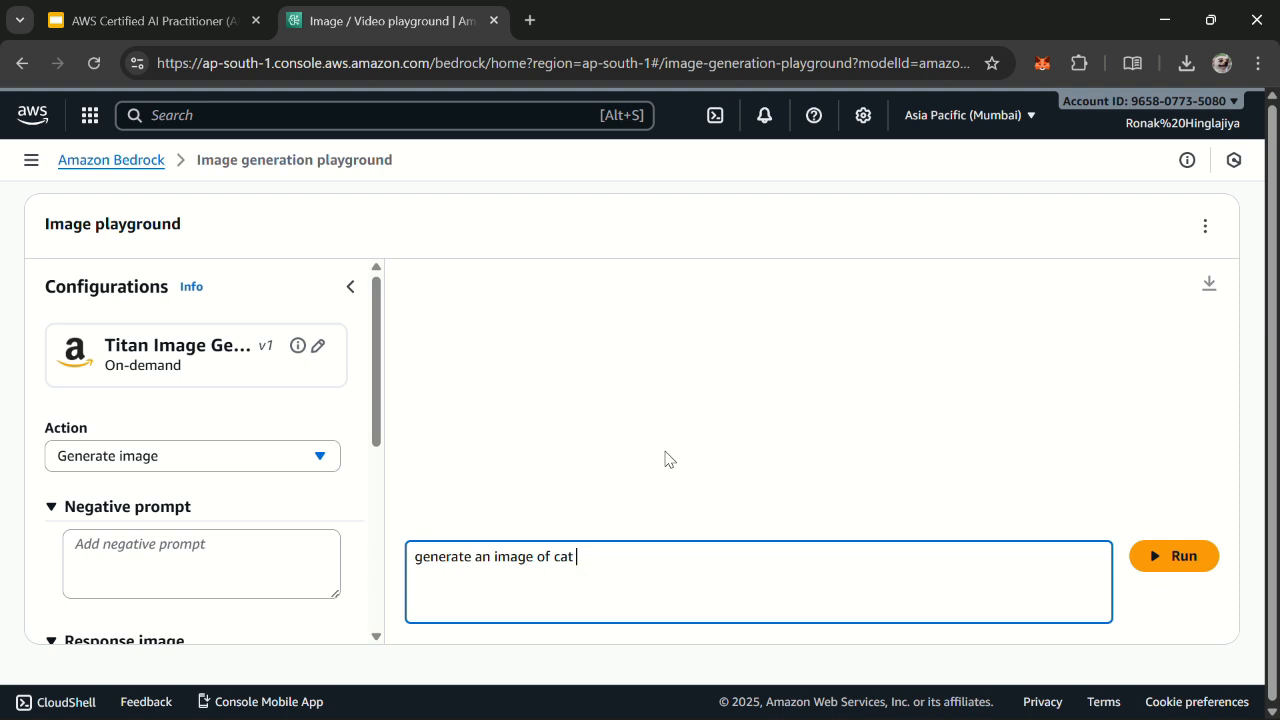
pyautogui.click(1200, 556)
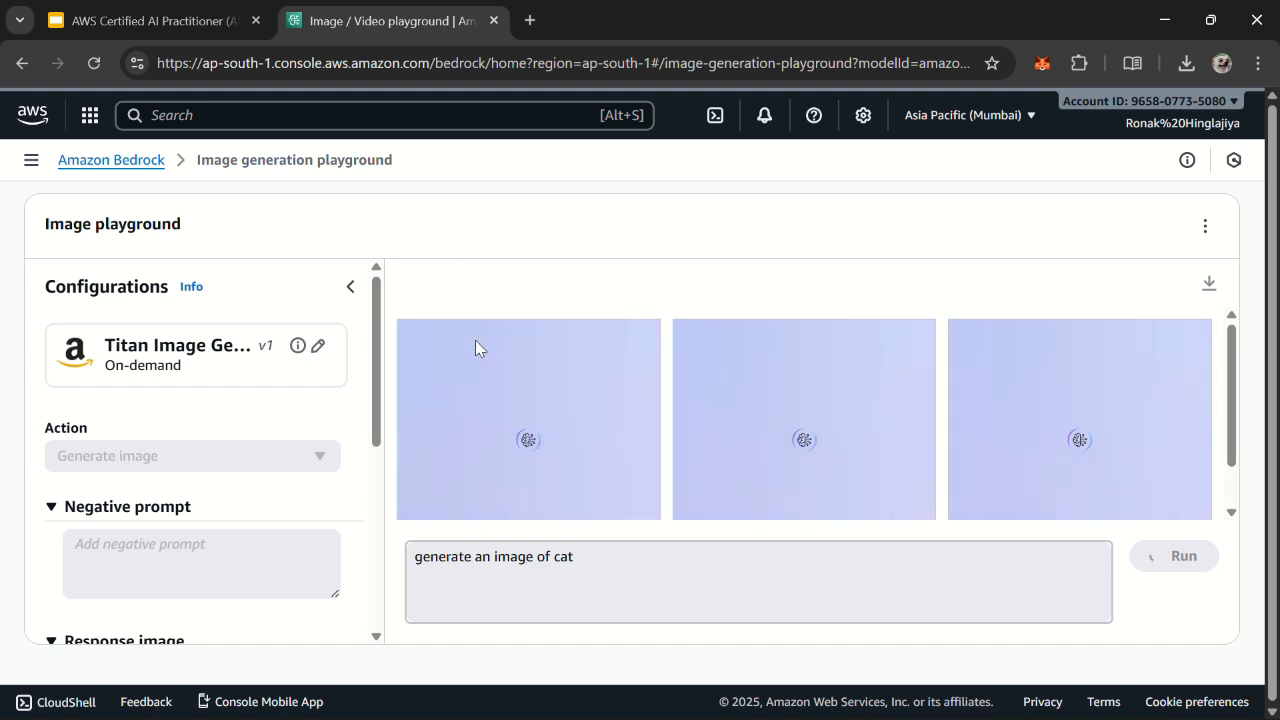
pyautogui.scroll(-1, 598, 462)
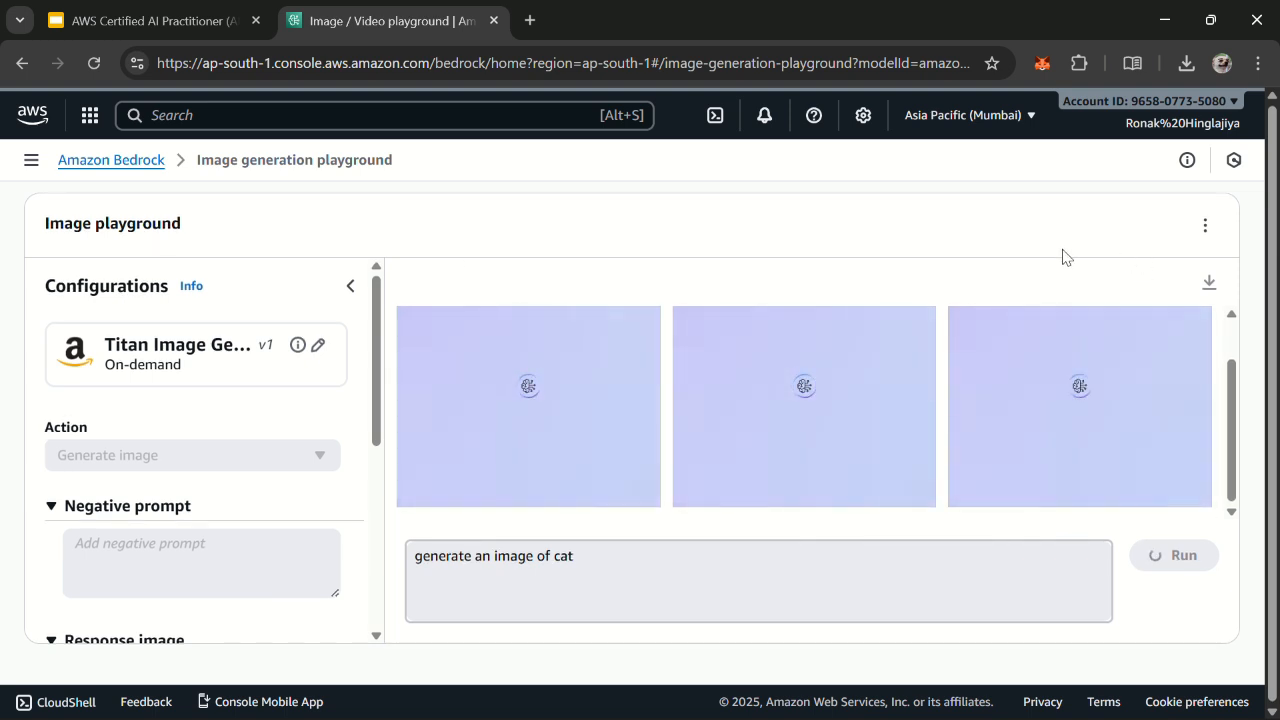
pyautogui.scroll(1, 760, 477)
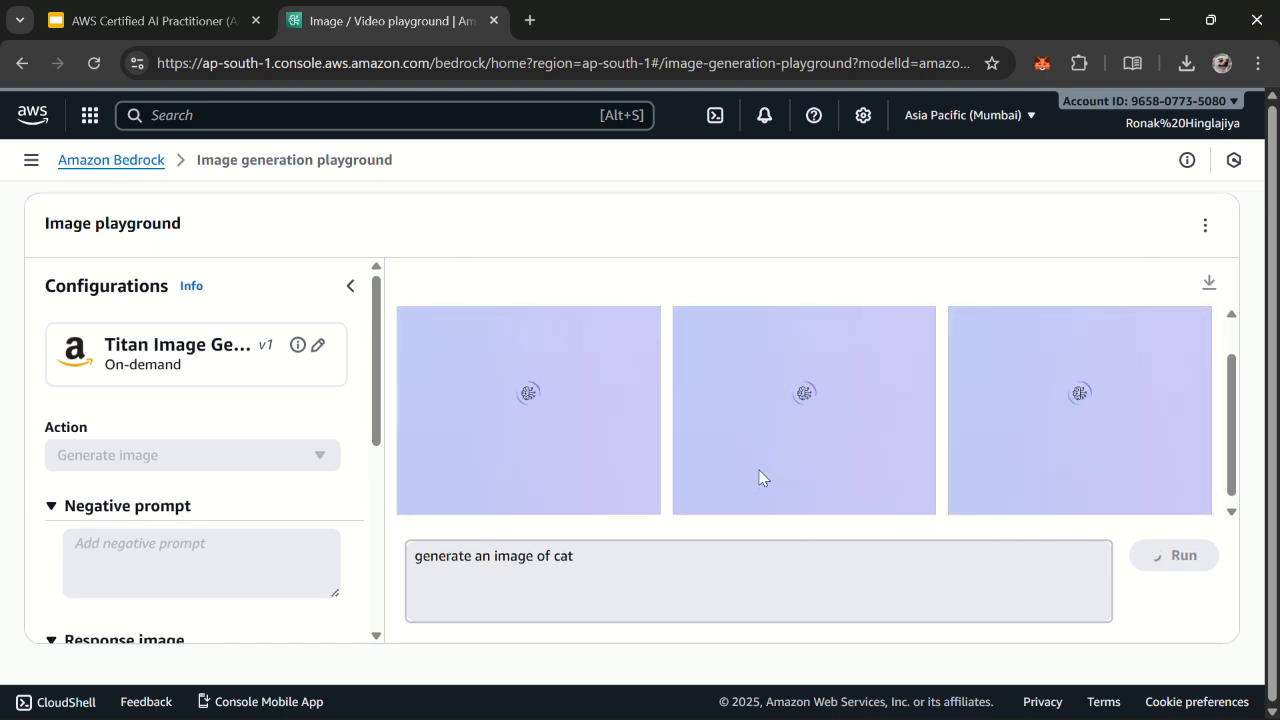
pyautogui.scroll(-1, 760, 477)
pyautogui.scroll(1, 760, 477)
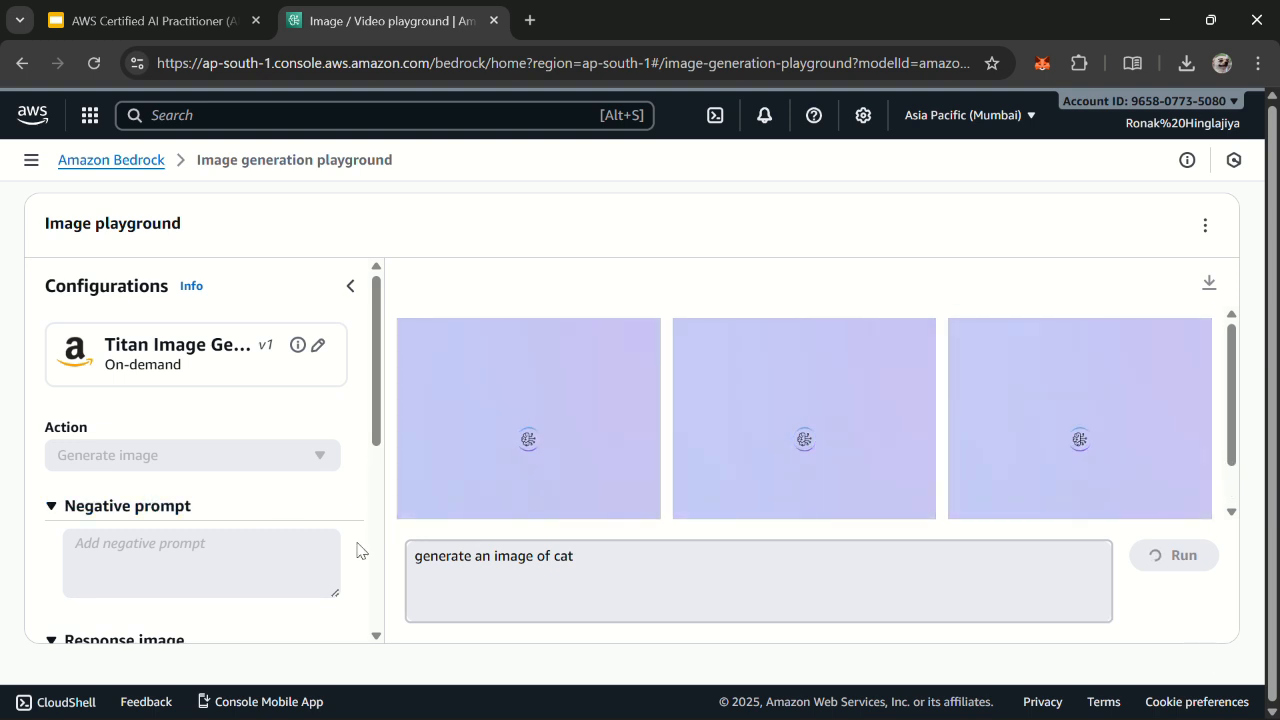
pyautogui.scroll(-1, 357, 560)
pyautogui.scroll(-3, 360, 590)
pyautogui.scroll(4, 197, 455)
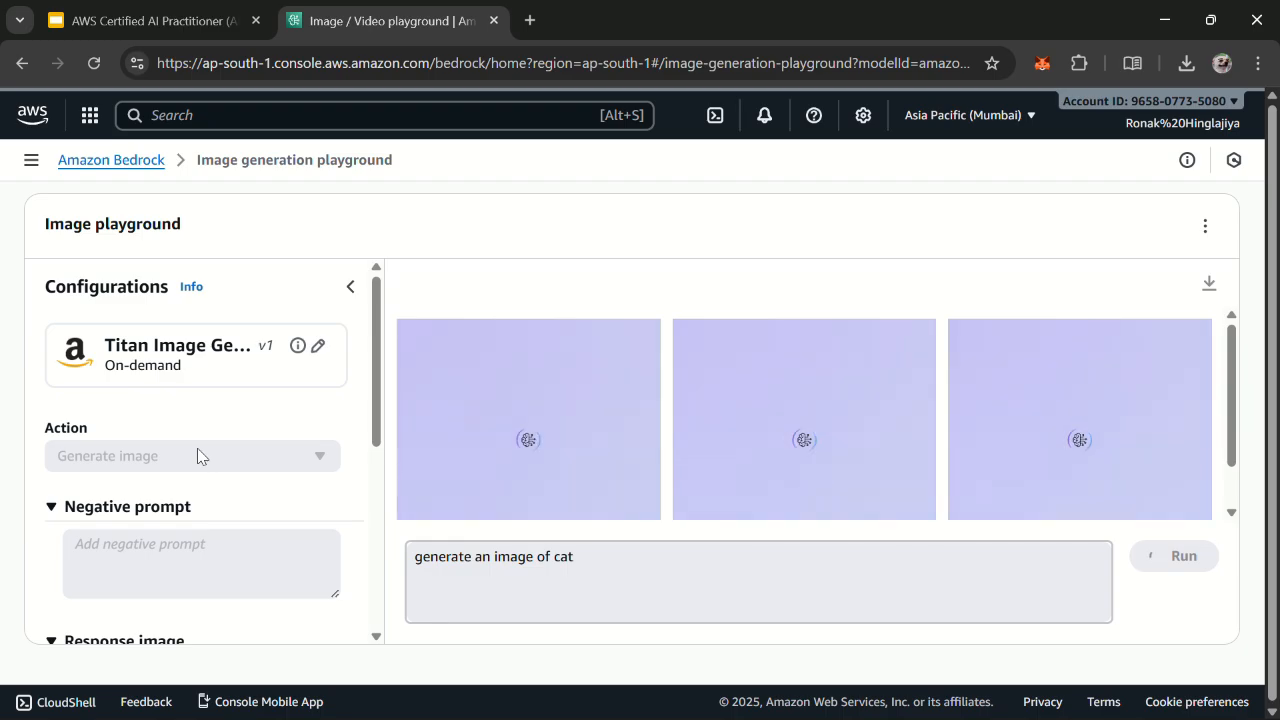
# Step: Show the browser full screen, inspect the configuration details of the second cat image, including number of images and prompt strength, and close them
pyautogui.press('F11')
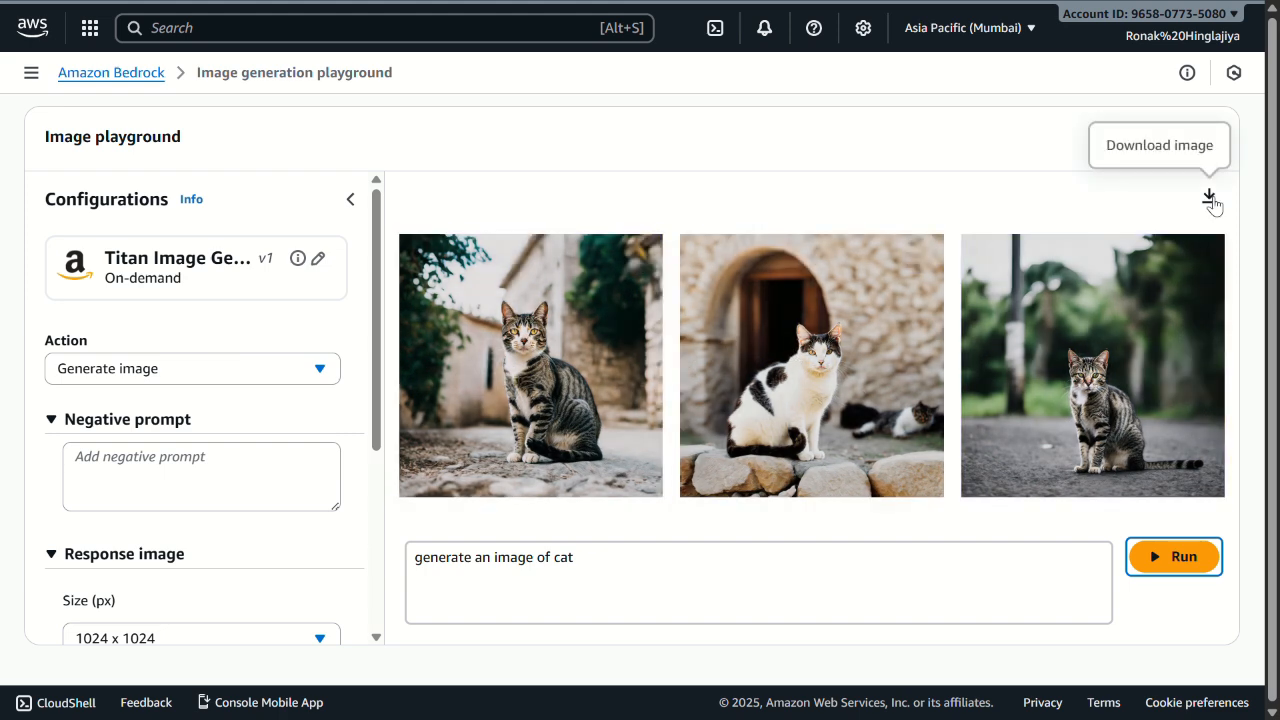
pyautogui.click(868, 385)
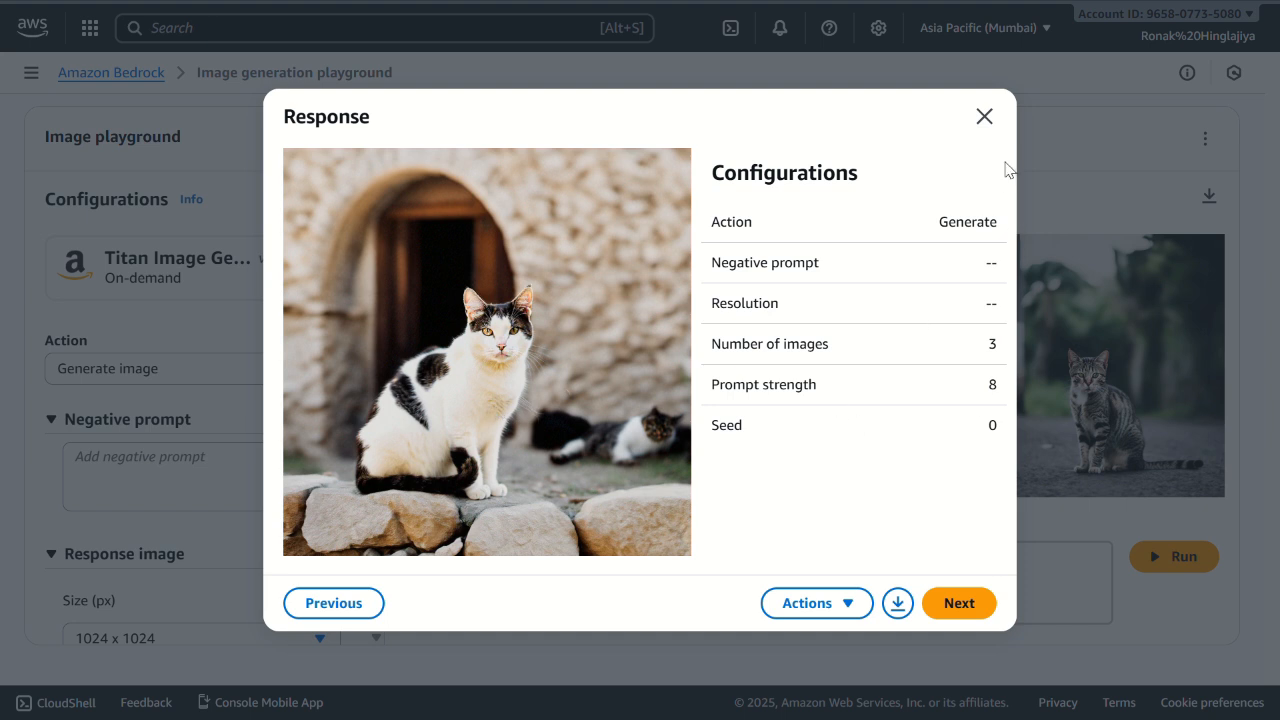
pyautogui.doubleClick(723, 343)
pyautogui.tripleClick(779, 385)
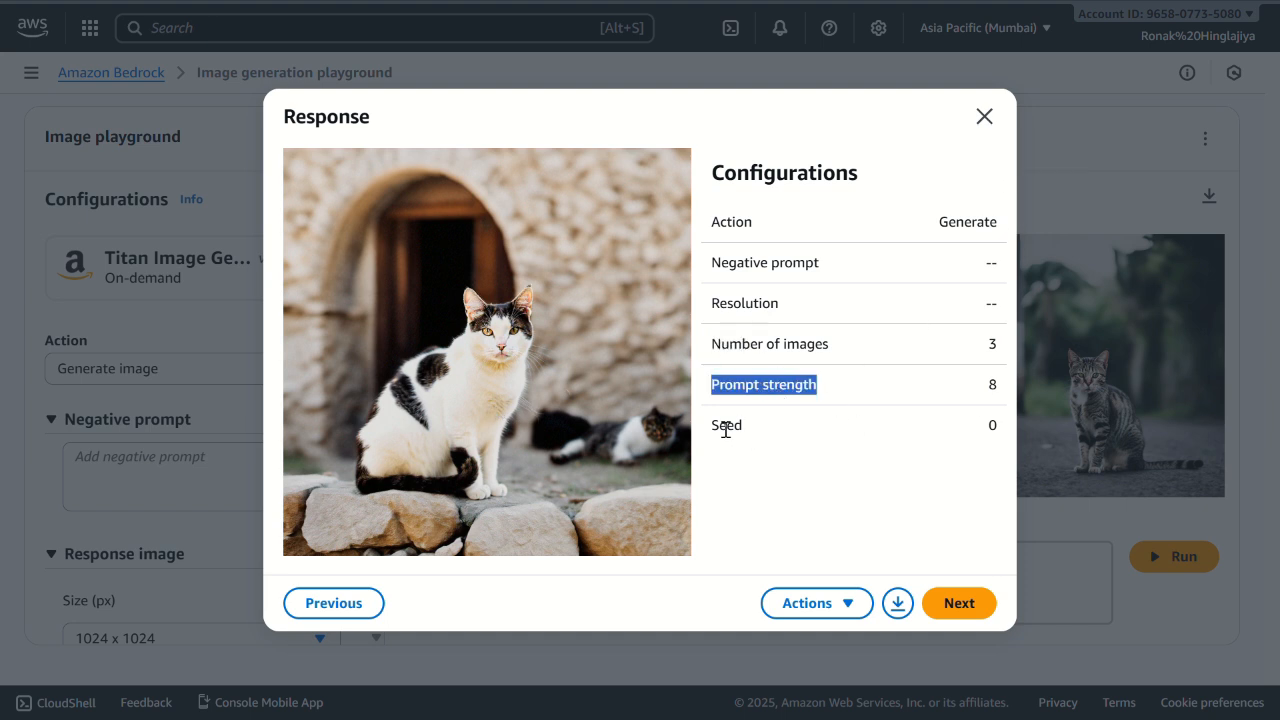
pyautogui.click(983, 117)
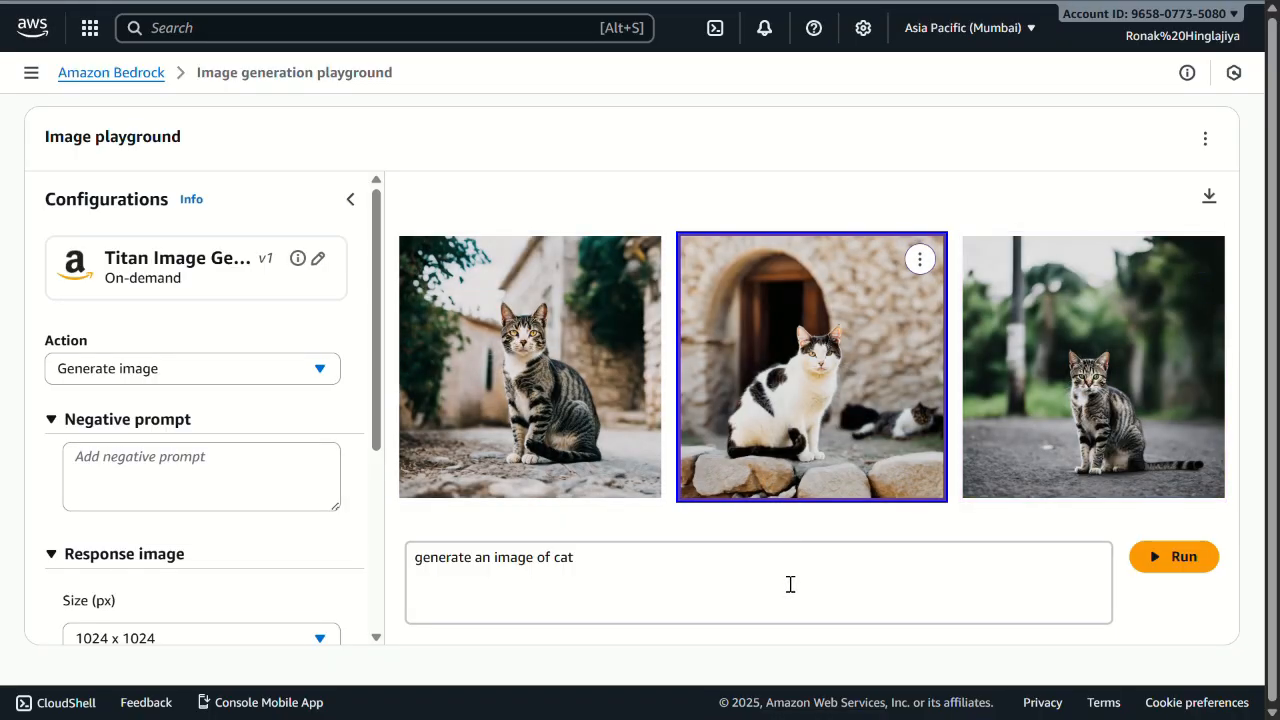
# Step: Change the prompt to "generate an image of orange cat" and run it
pyautogui.click(791, 600)
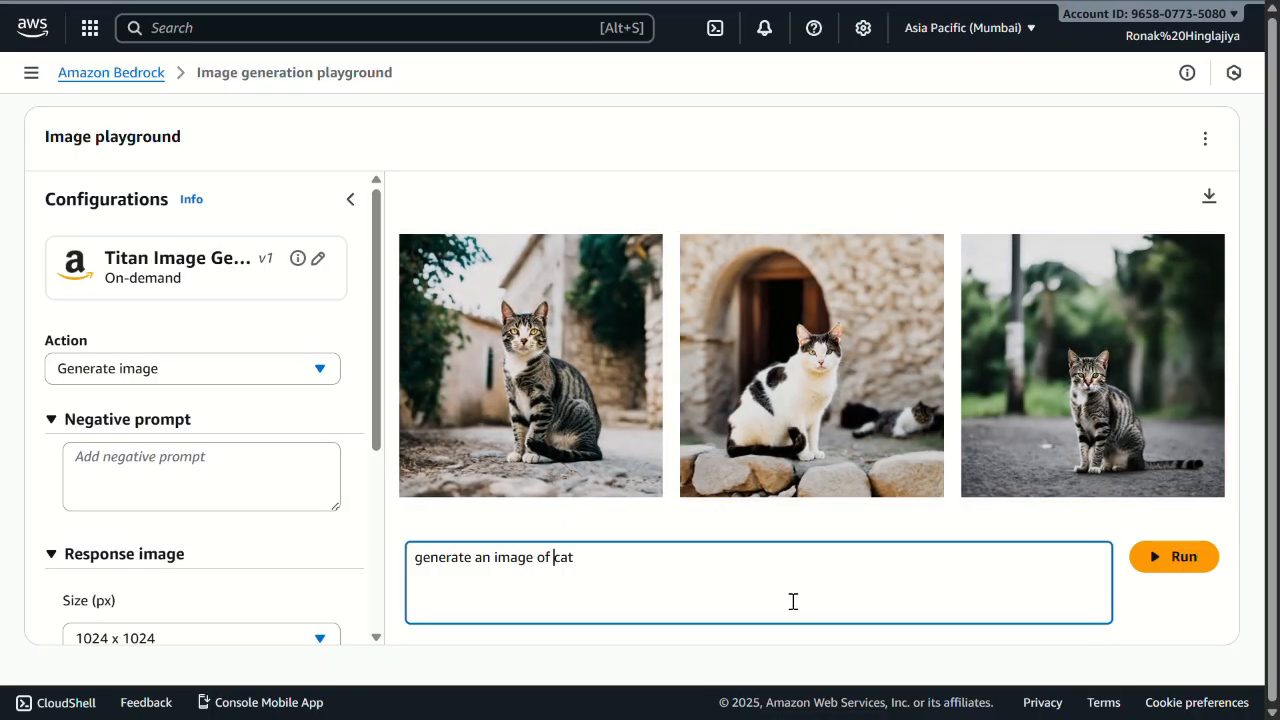
pyautogui.press('Left')
pyautogui.press('Left')
pyautogui.press('Left')
pyautogui.write('orange')
pyautogui.click(1184, 553)
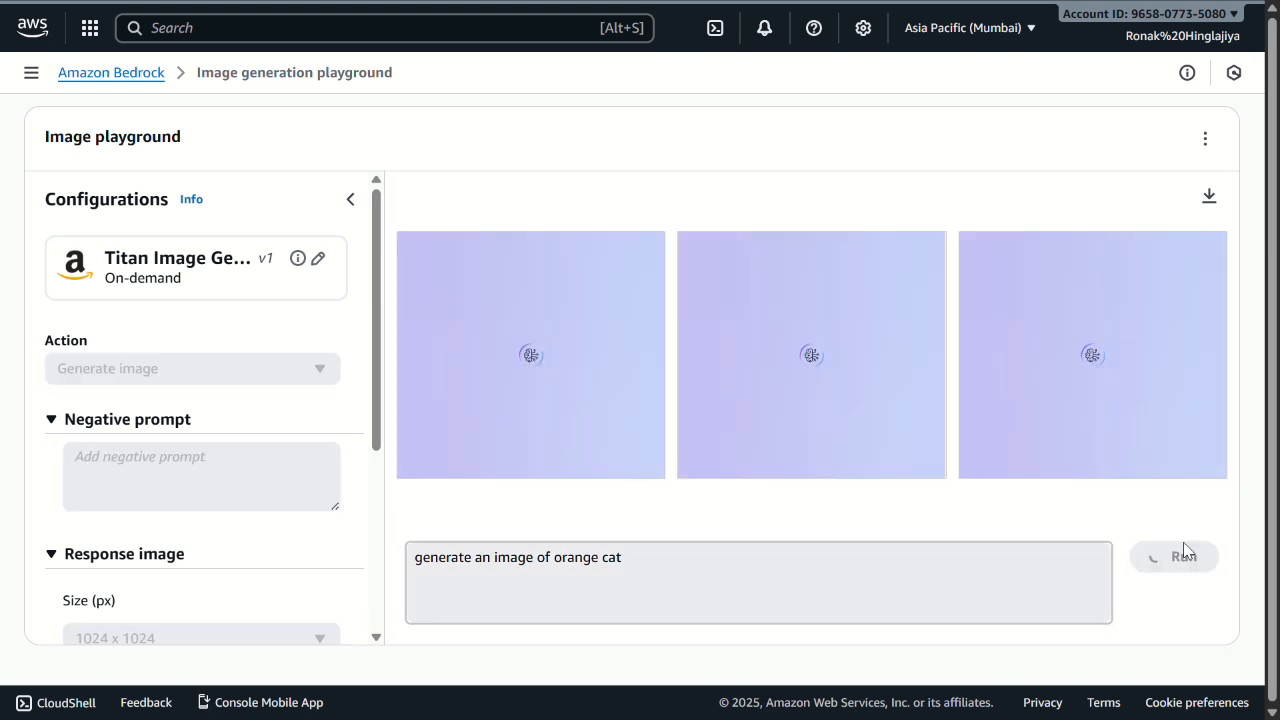